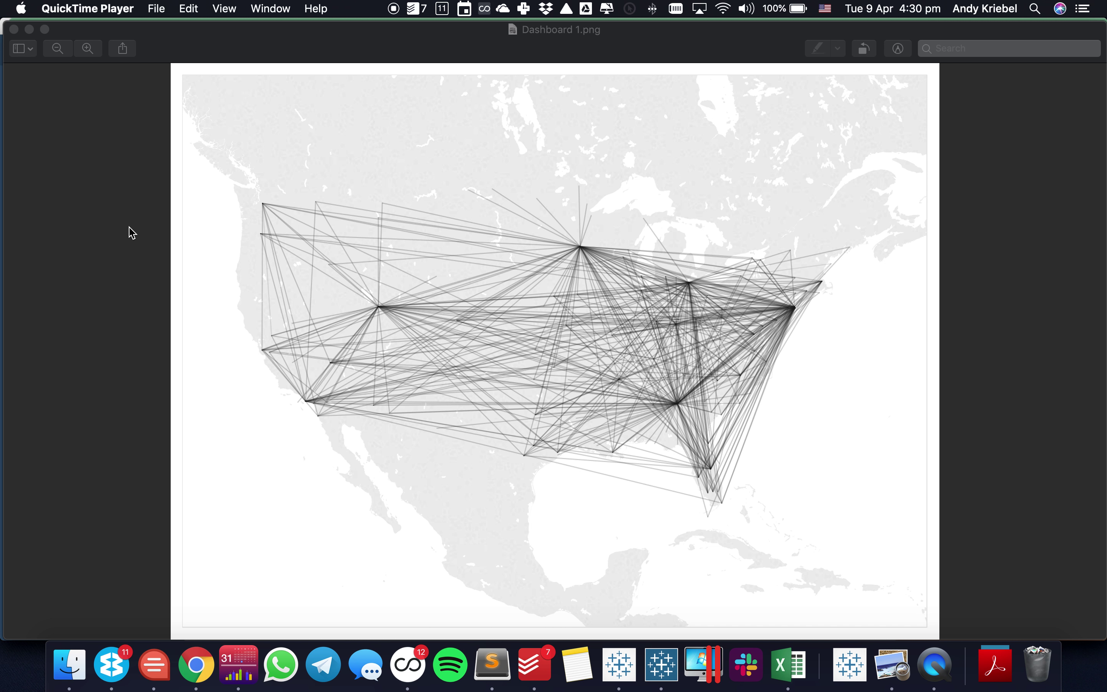
# Bring the Airline Routes workbook forward in Excel to review its coordinate, airline and airport columns
pyautogui.click(801, 664)
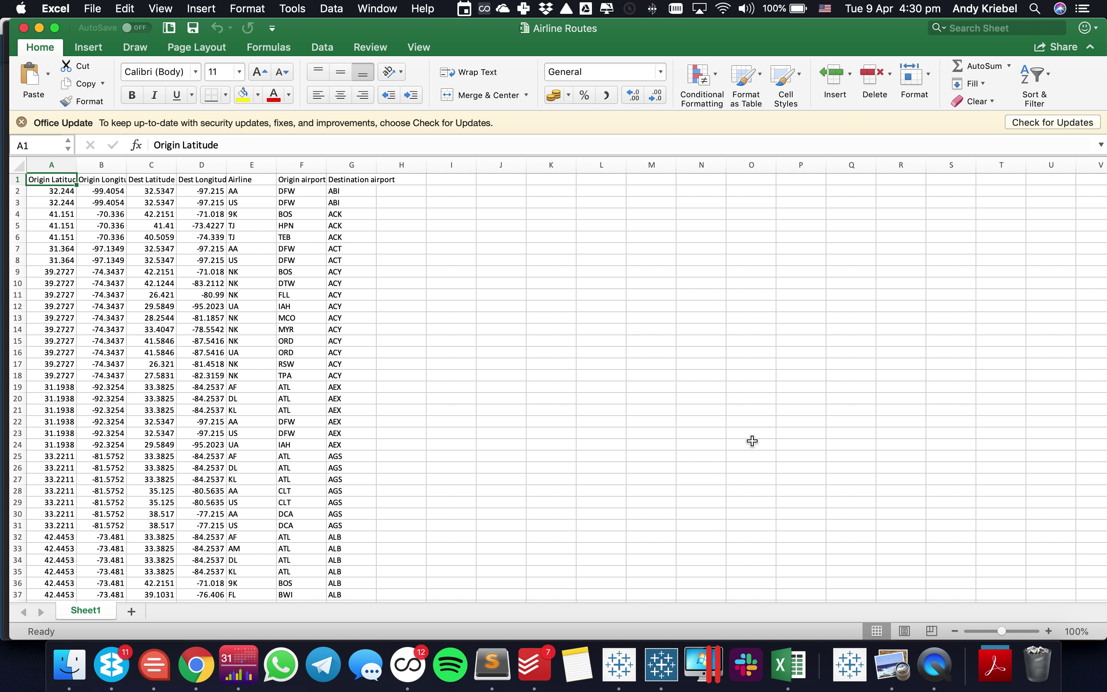
# Connect Tableau to the Excel file Airline Routes.xlsx so Sheet1's route data loads
pyautogui.click(627, 672)
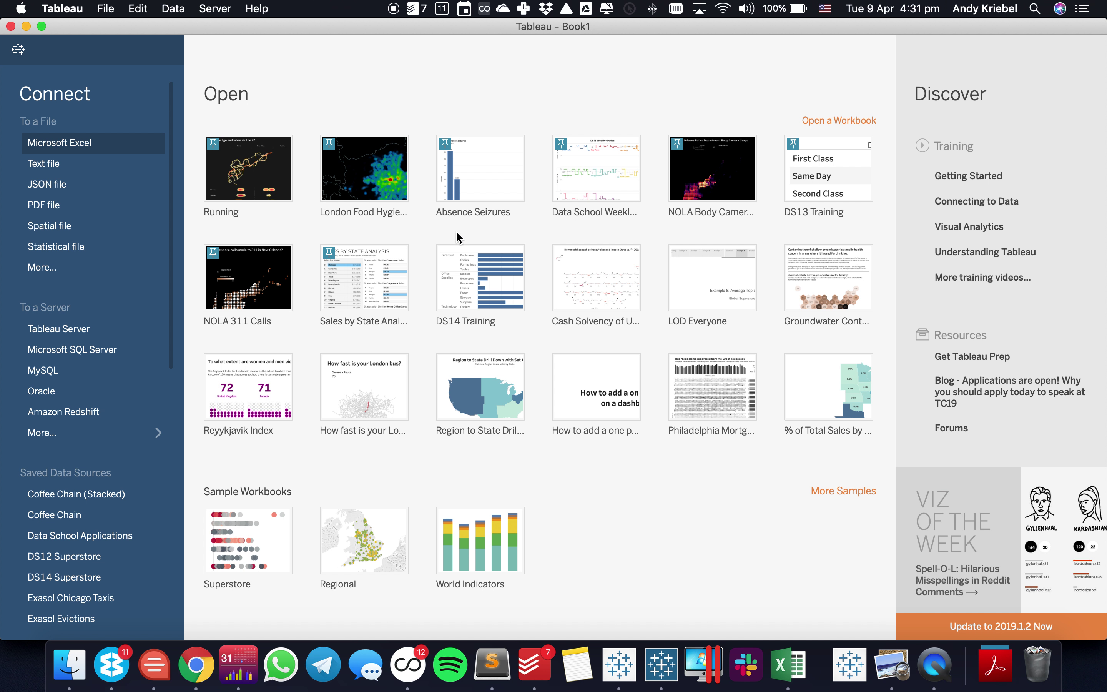
pyautogui.press('Return')
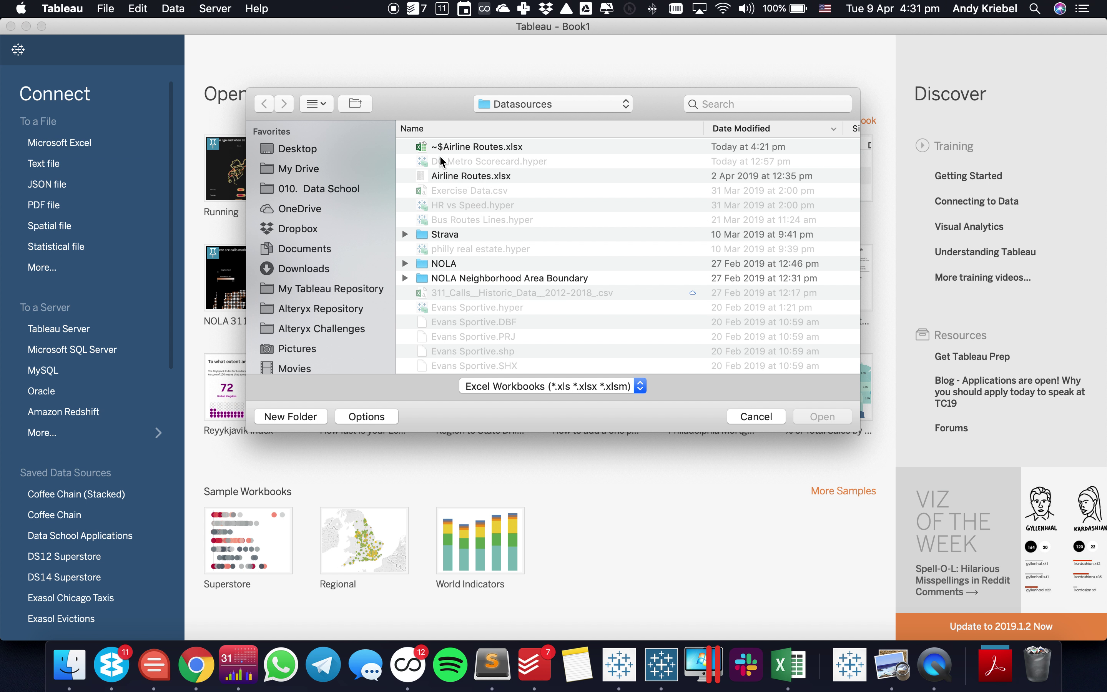
pyautogui.click(444, 177)
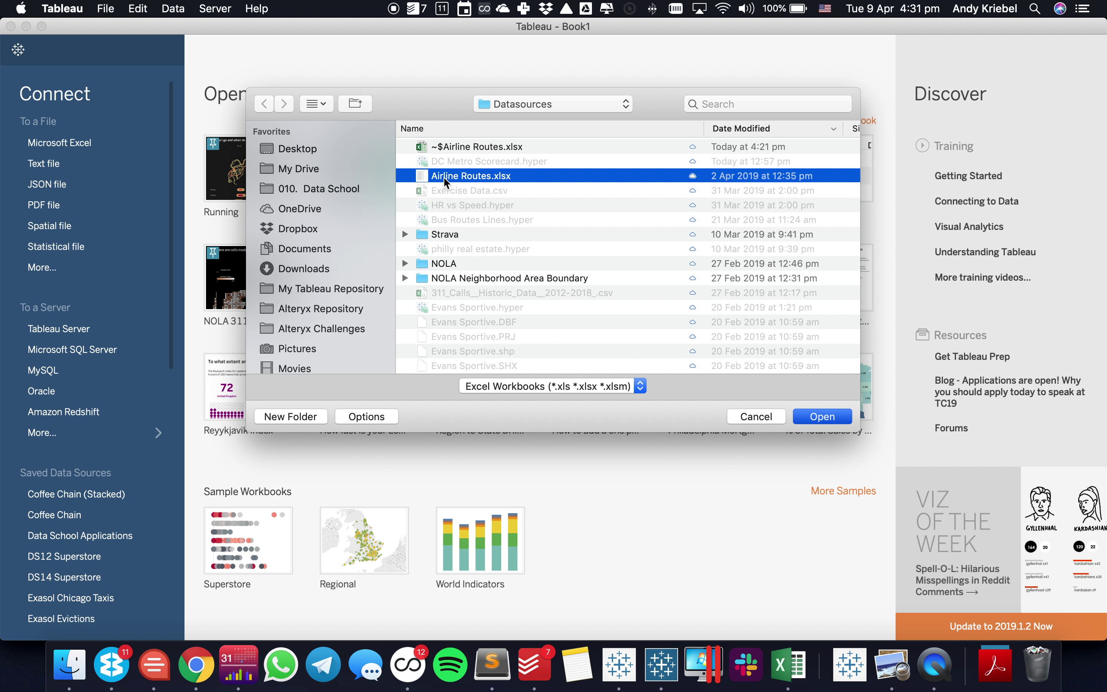
pyautogui.doubleClick(443, 176)
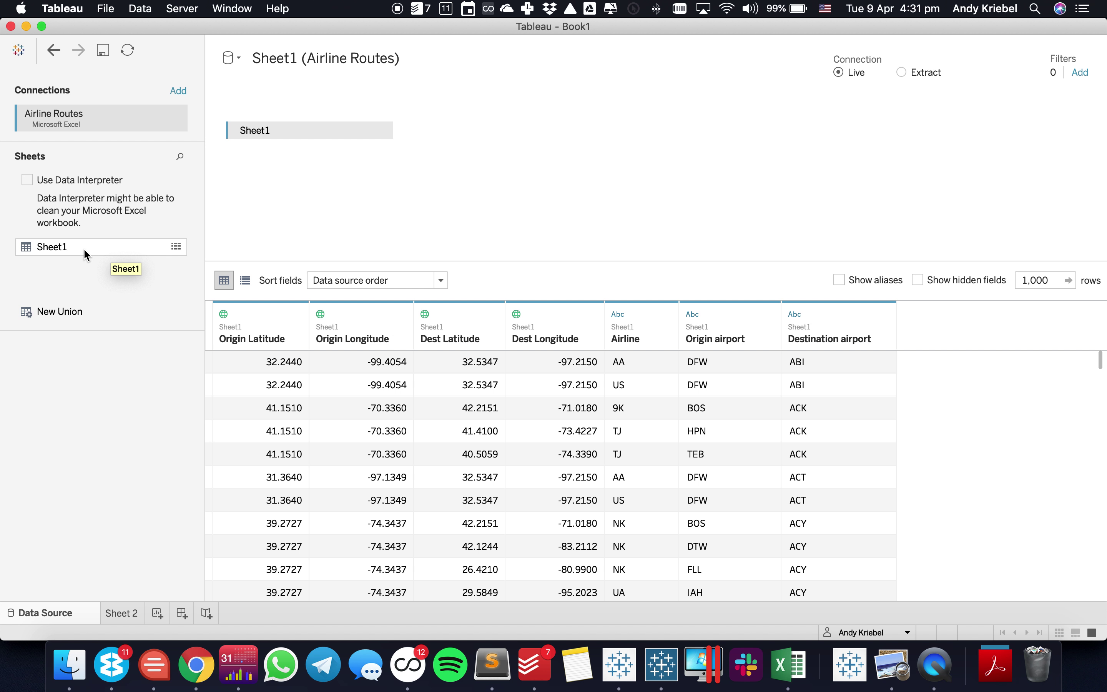
# Union Sheet1 with a second copy of itself, then switch to the empty Sheet 2
pyautogui.moveTo(83, 248); pyautogui.dragTo(326, 151)
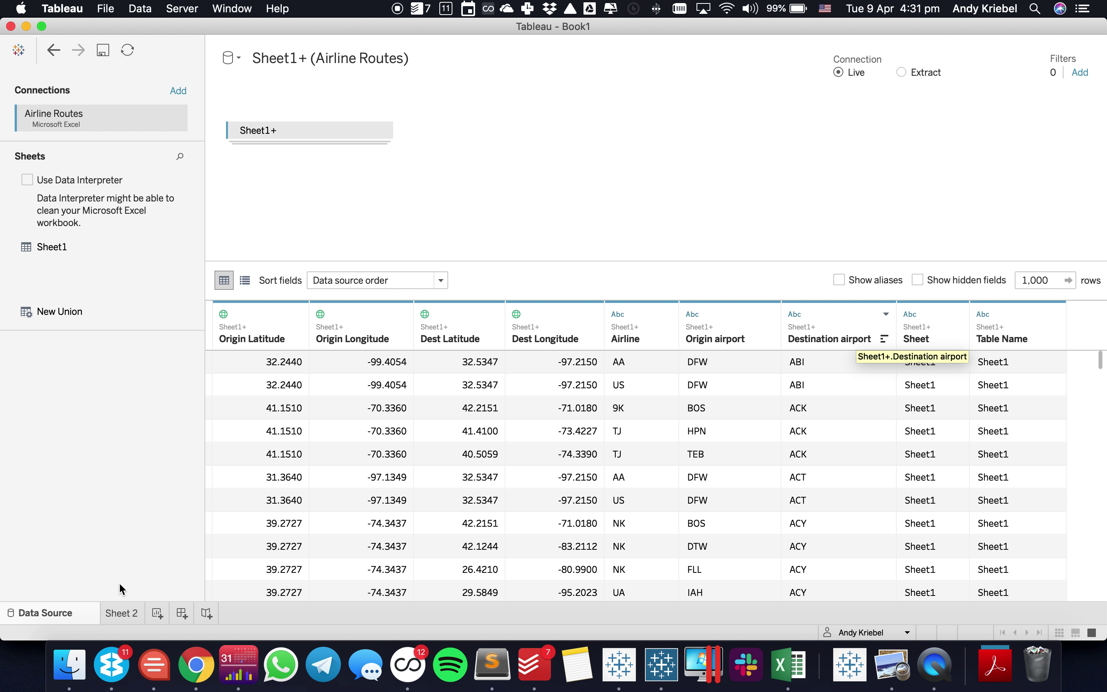
pyautogui.click(118, 611)
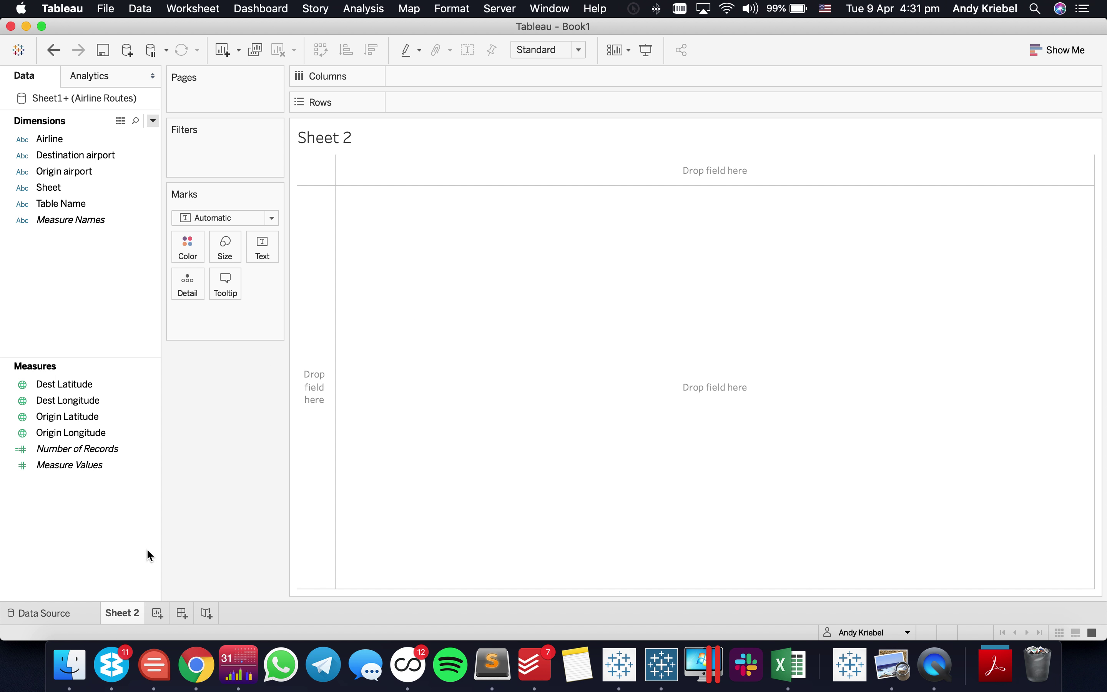
# Put Table Name on Rows to list the Sheet1 and Sheet11 values
pyautogui.moveTo(82, 202); pyautogui.dragTo(320, 293)
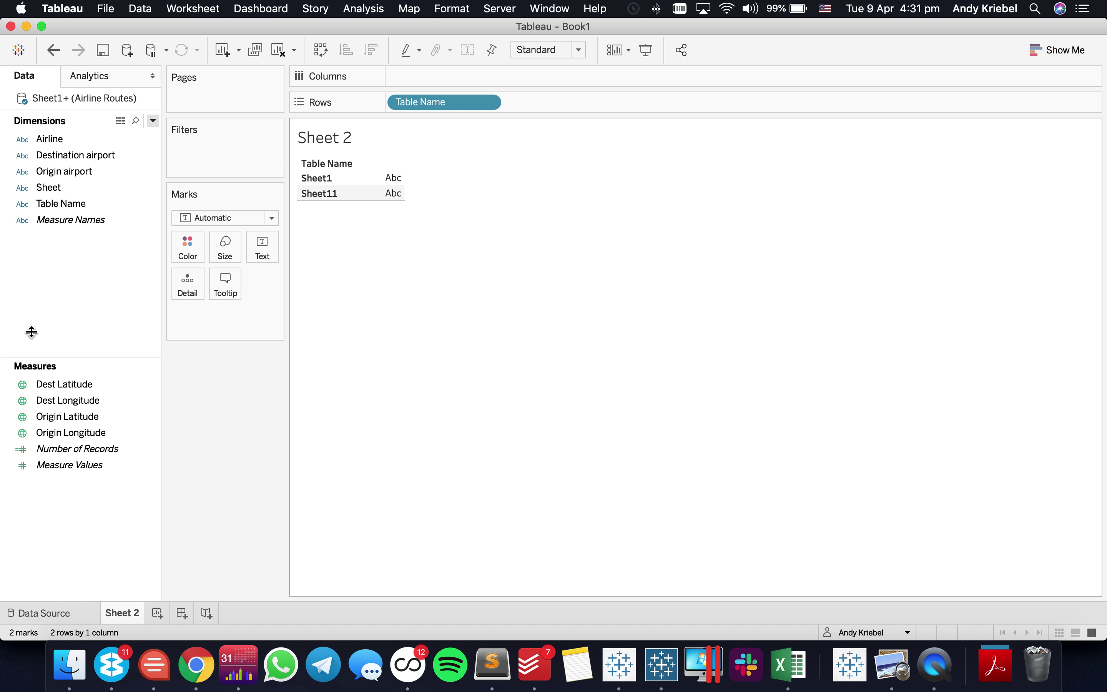
# Create Latitude: IF [Table Name]='Sheet1' THEN [Origin Latitude] ELSE [Dest Latitude] END
pyautogui.rightClick(63, 291)
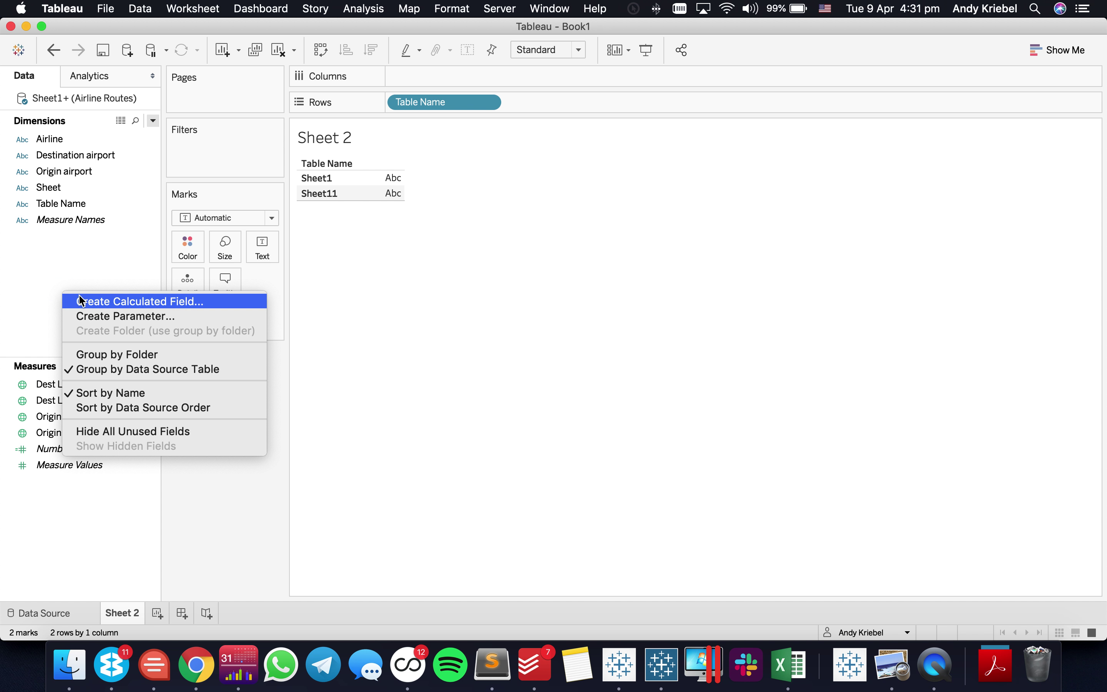
pyautogui.click(99, 303)
pyautogui.write('Latitude')
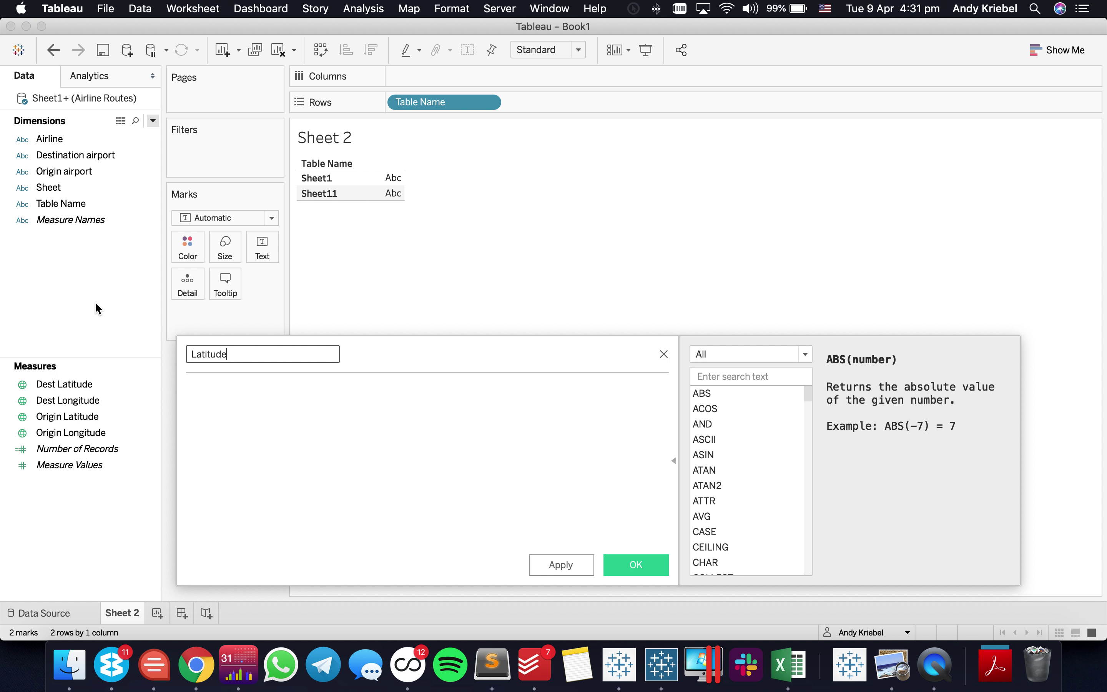
pyautogui.press('Tab')
pyautogui.write('IF ta')
pyautogui.press('Return')
pyautogui.write("='She")
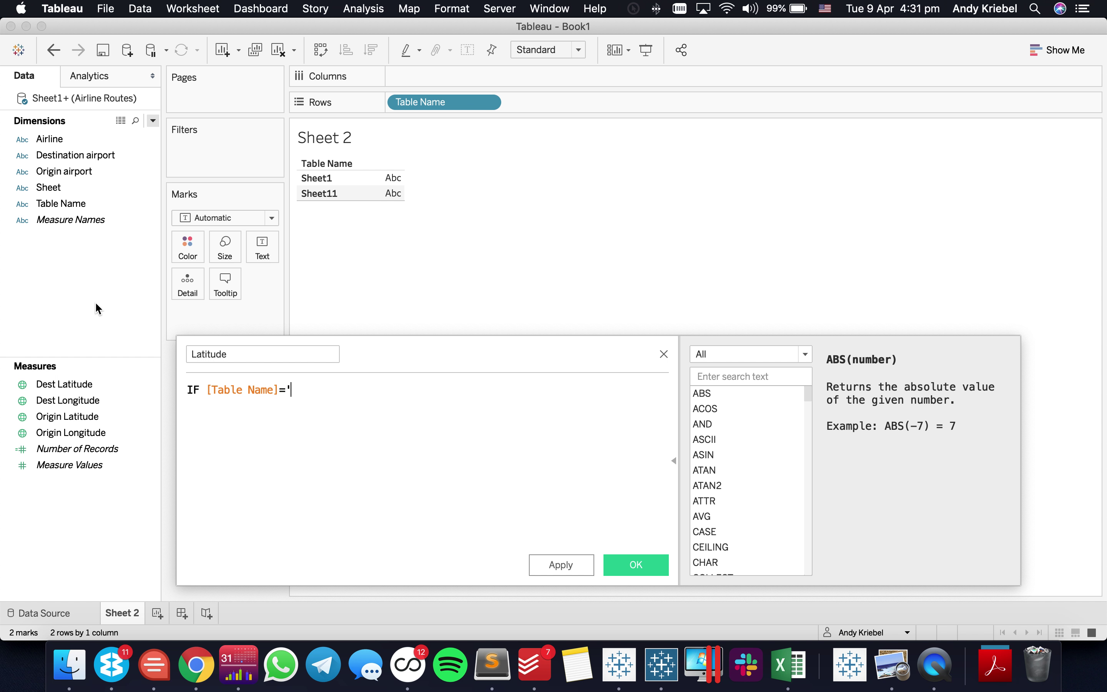
pyautogui.write("et1' THEN orig")
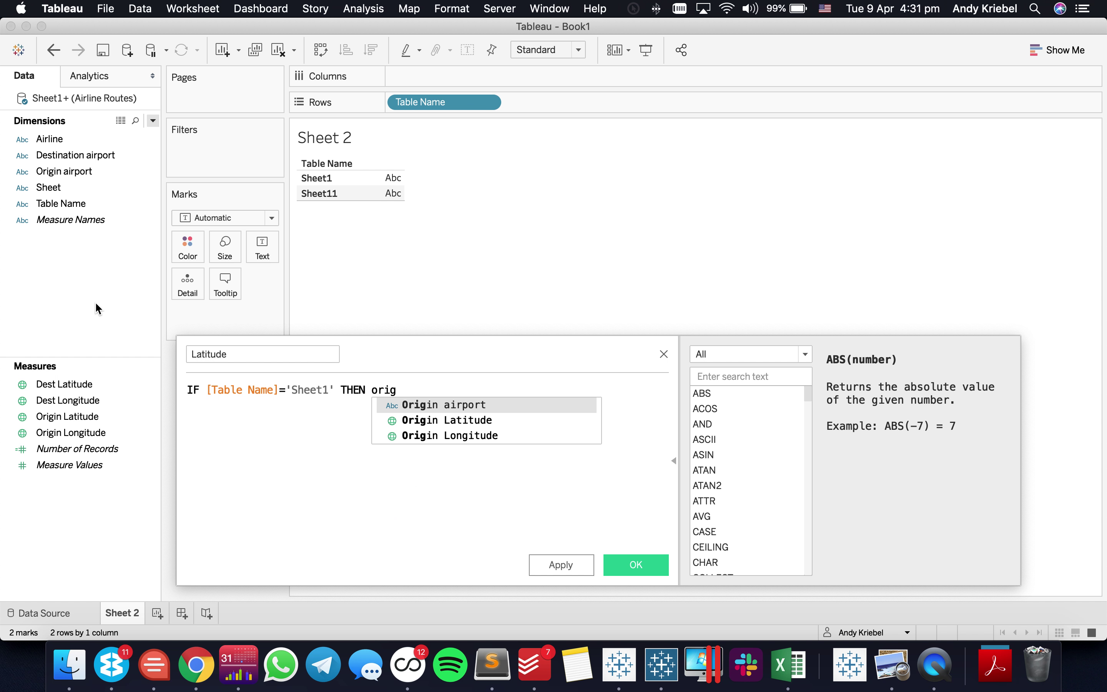
pyautogui.press('Return')
pyautogui.press('Return')
pyautogui.write('ELS')
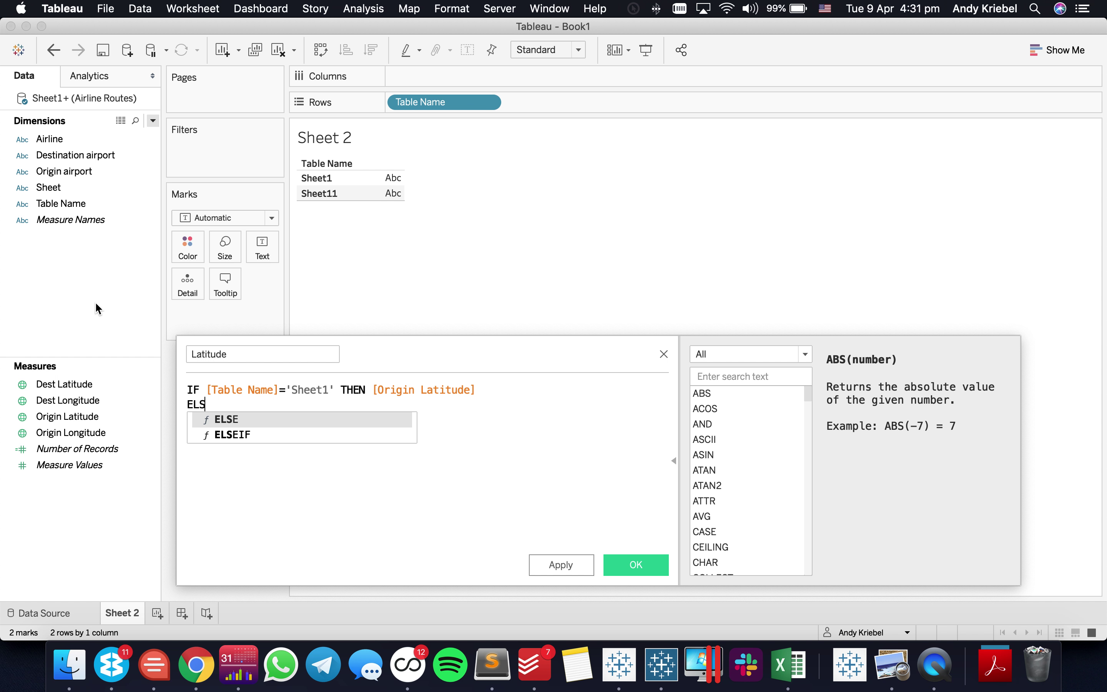
pyautogui.write('E dest')
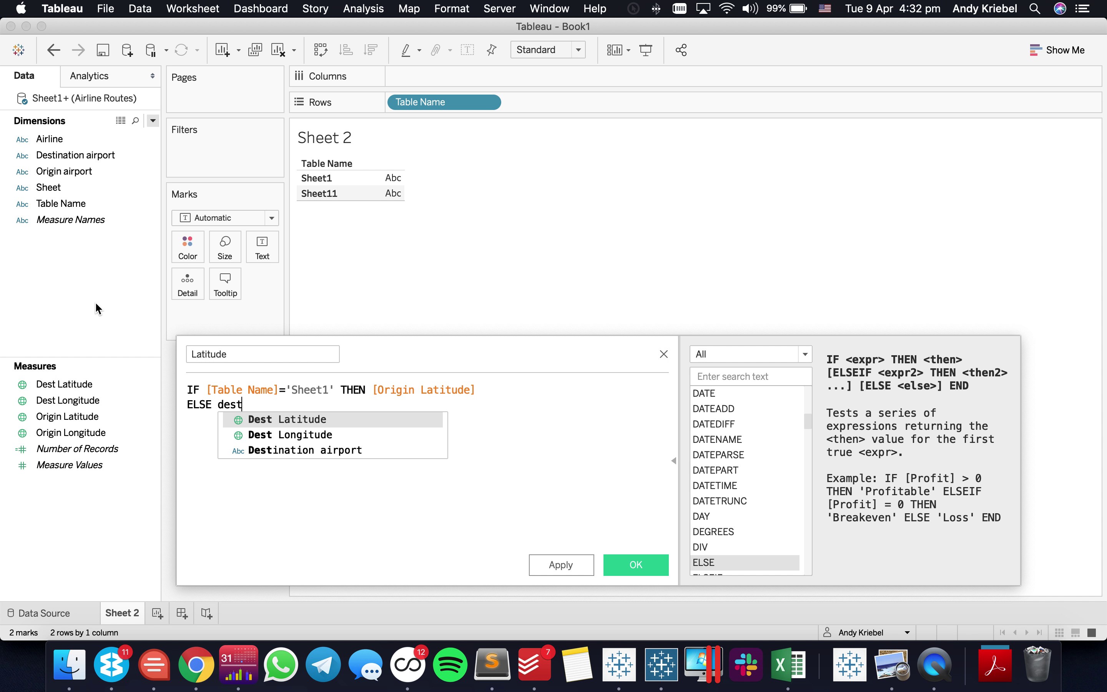
pyautogui.press('Return')
pyautogui.press('Return')
pyautogui.write('END')
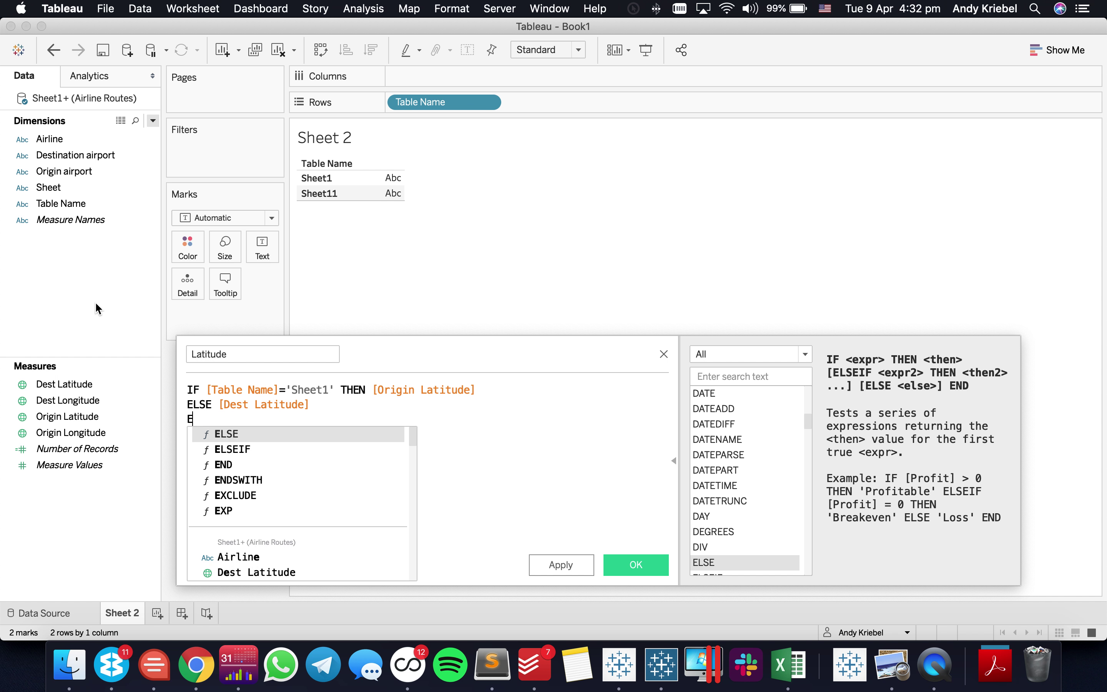
pyautogui.click(663, 570)
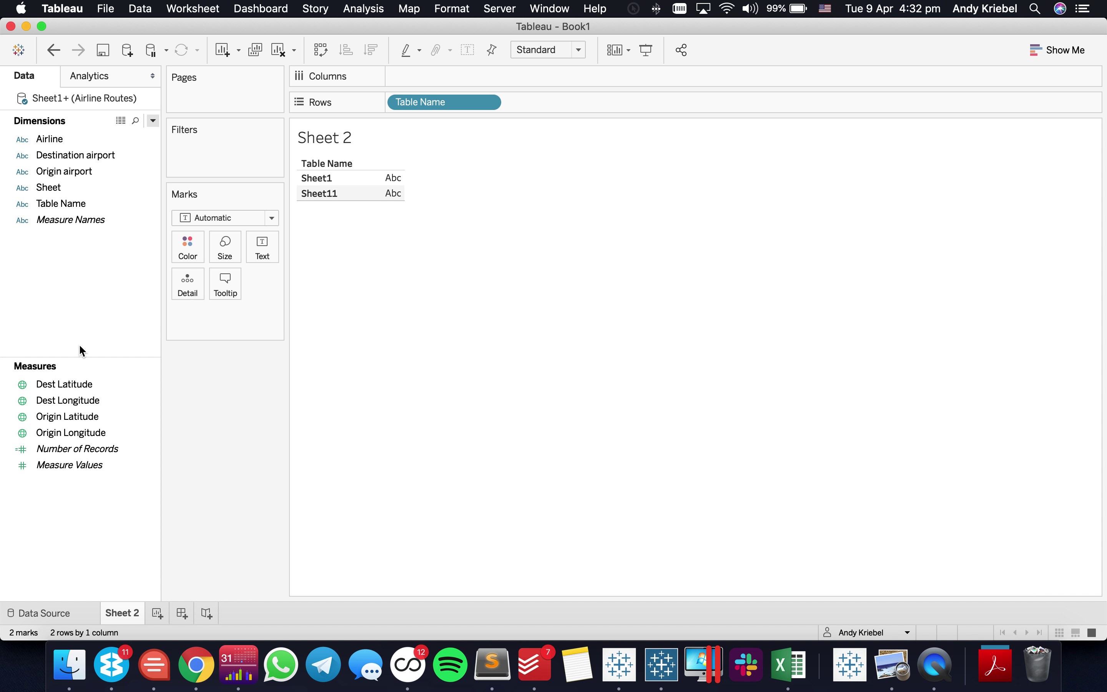
# Start a new calculated field named Longitude
pyautogui.rightClick(69, 316)
pyautogui.click(97, 330)
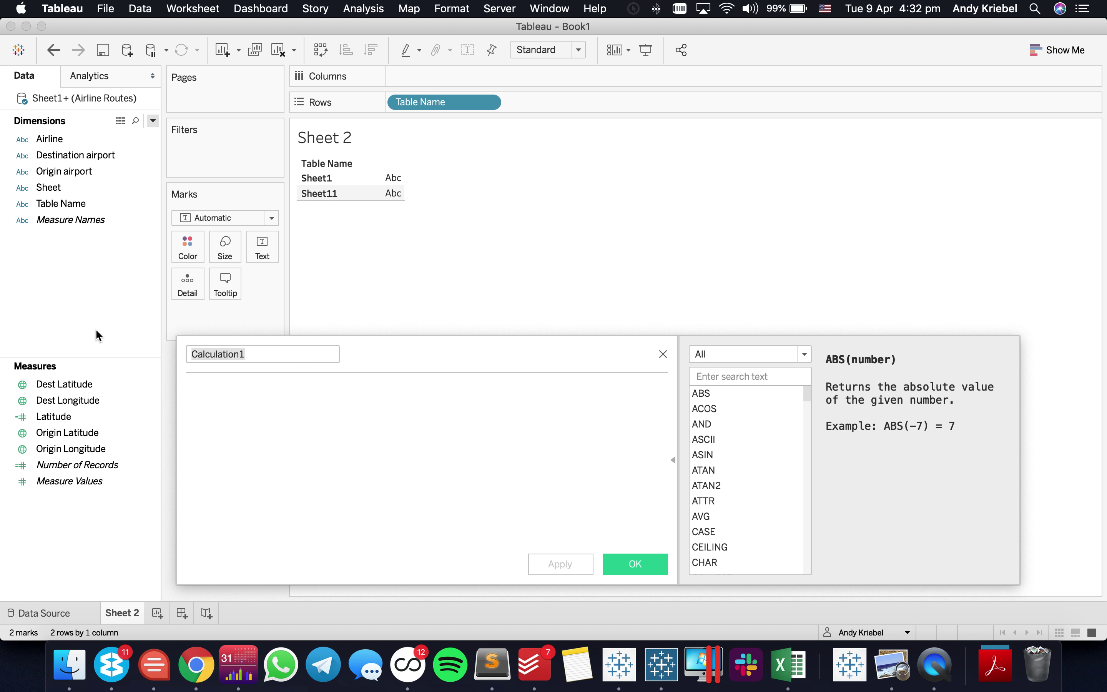
pyautogui.write('Longitude')
pyautogui.press('Tab')
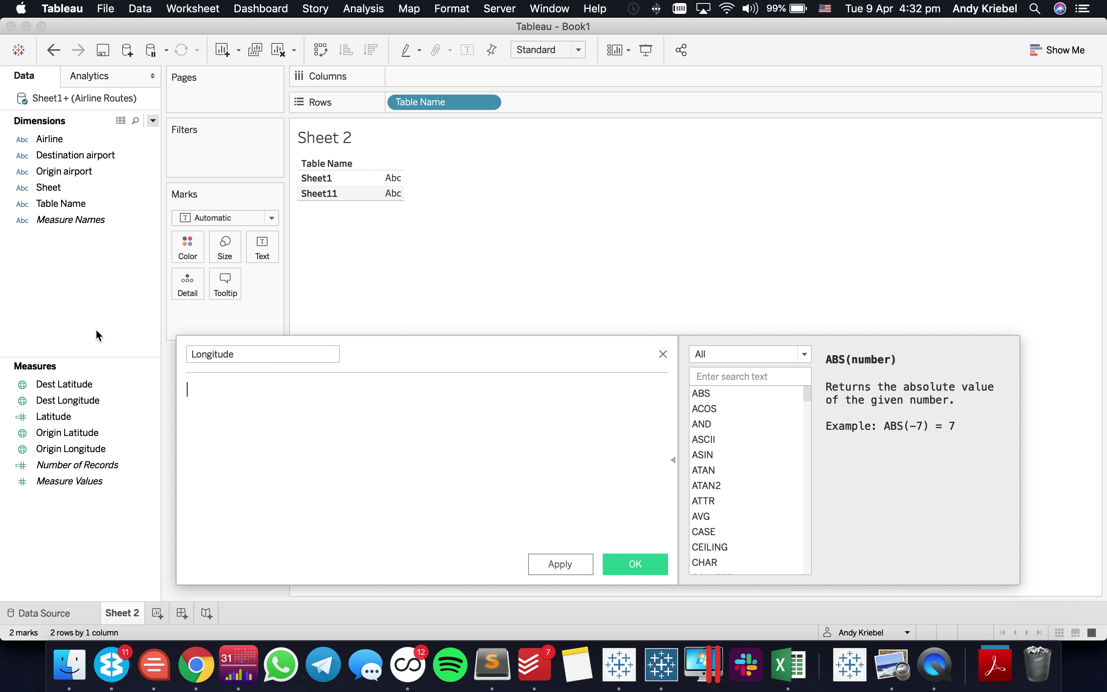
# Enter and save IF [Table Name]='Sheet1' THEN [Origin Longitude] ELSE [Dest Longitude] END
pyautogui.write('IF')
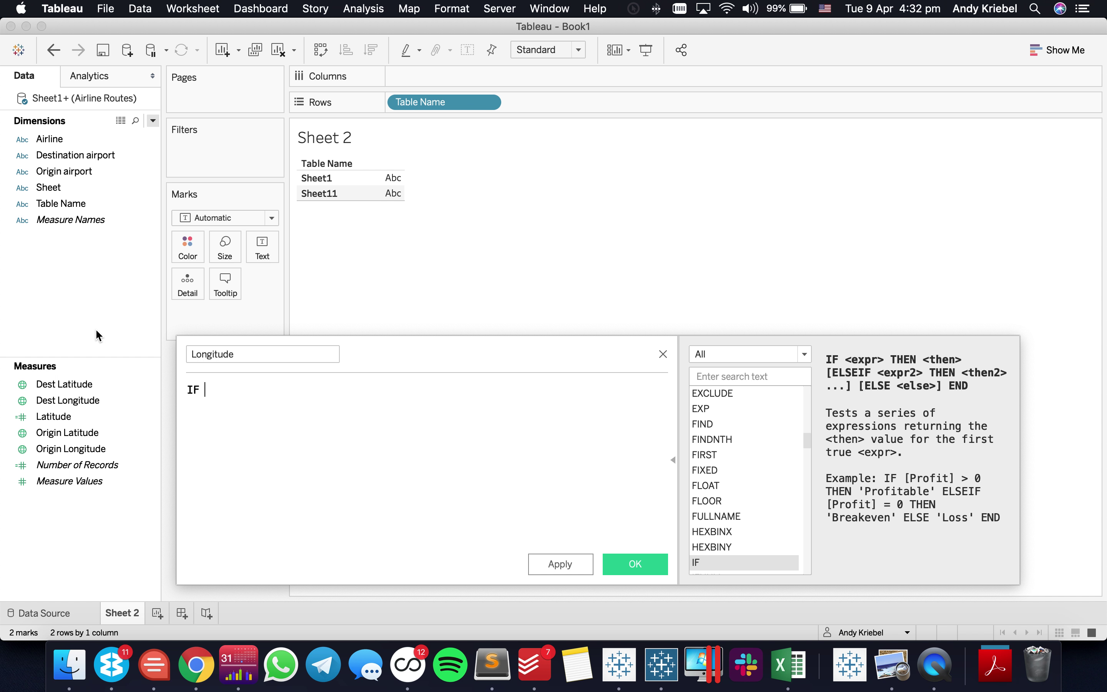
pyautogui.write(' tav')
pyautogui.press('BackSpace')
pyautogui.press('Return')
pyautogui.write("='Sheet1' THEN")
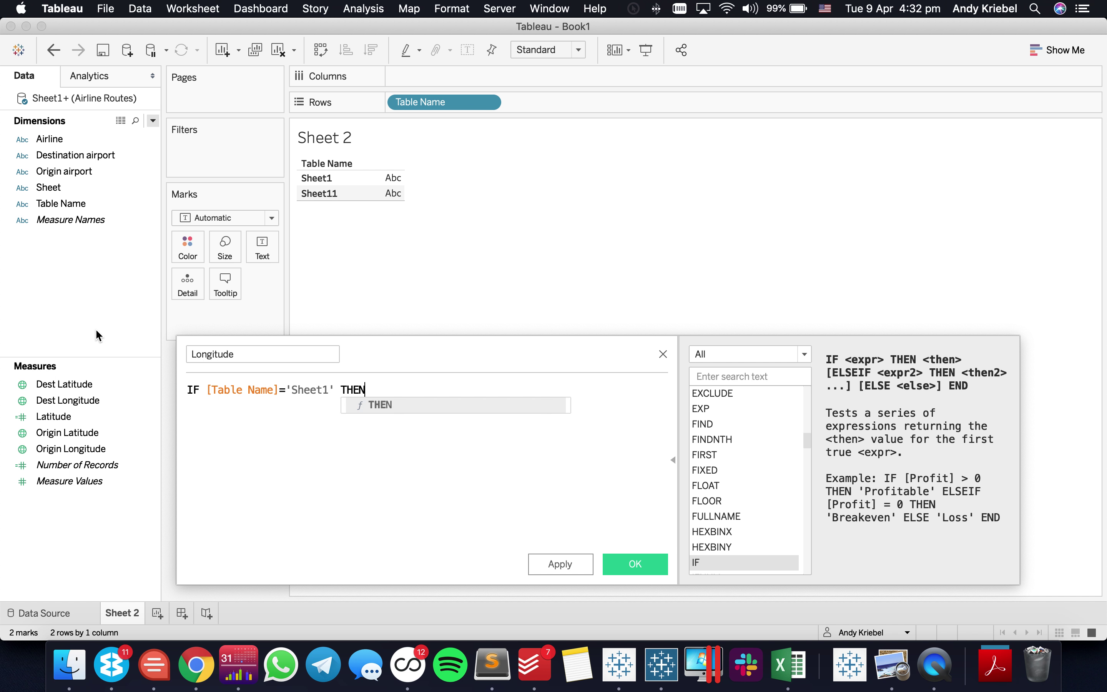
pyautogui.write(' or')
pyautogui.press('Down')
pyautogui.press('Down')
pyautogui.press('Down')
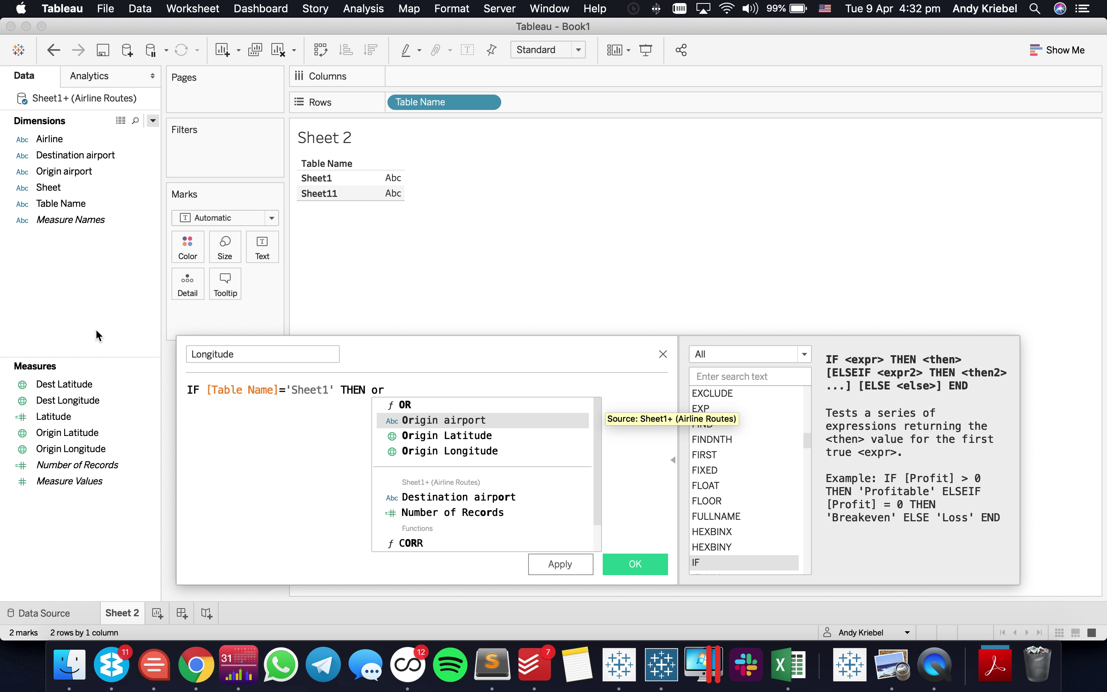
pyautogui.press('Return')
pyautogui.press('Return')
pyautogui.write('ELSE des')
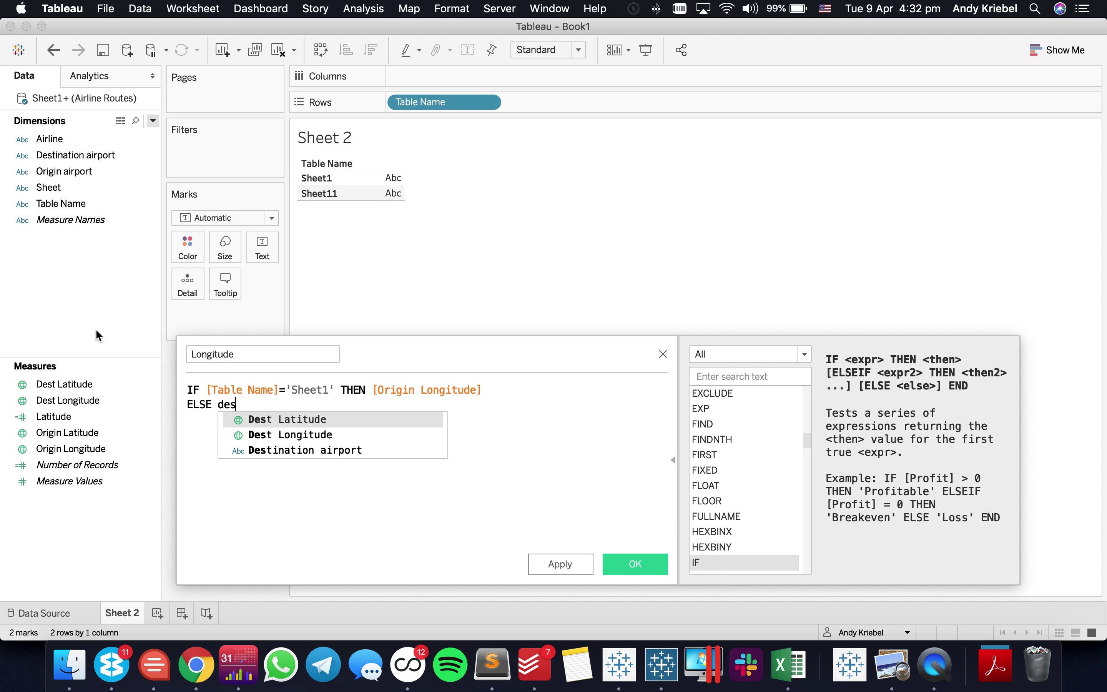
pyautogui.press('Down')
pyautogui.press('Return')
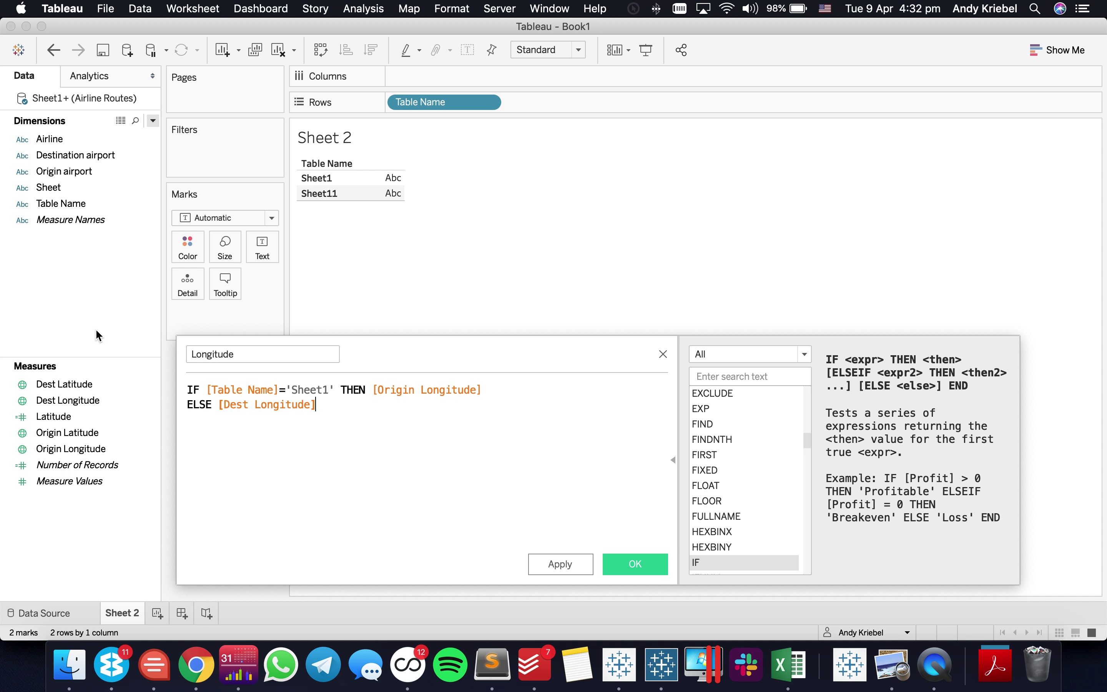
pyautogui.press('Return')
pyautogui.write('END')
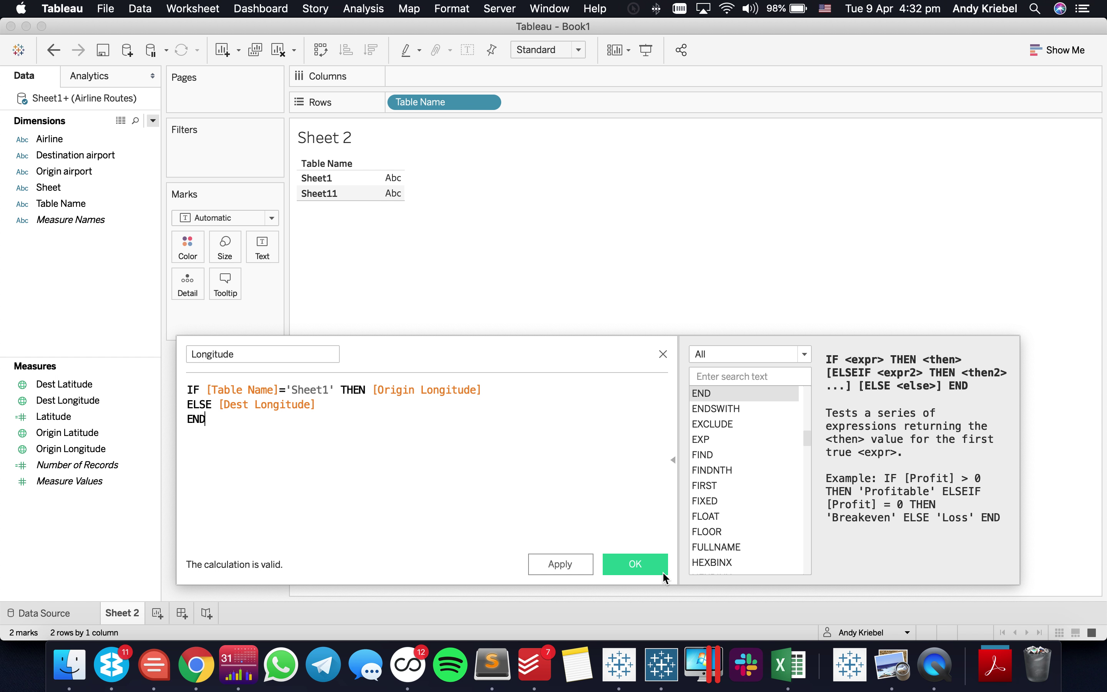
pyautogui.click(635, 564)
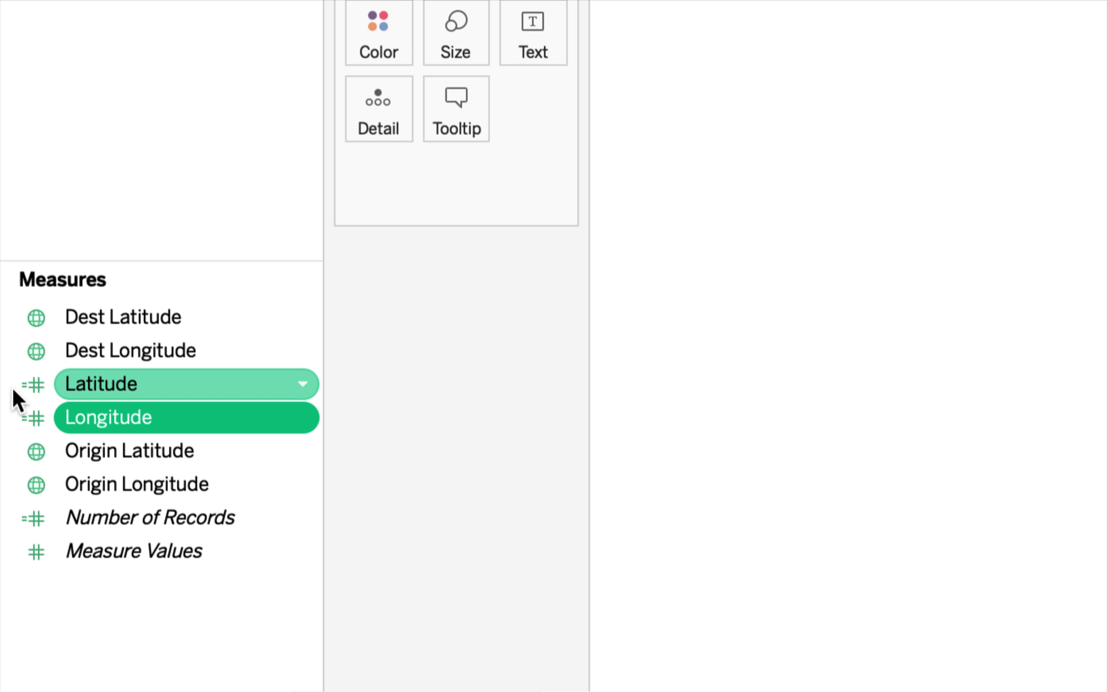
# Assign the Latitude and Longitude geographic roles to the Latitude and Longitude calculated fields
pyautogui.click(35, 385)
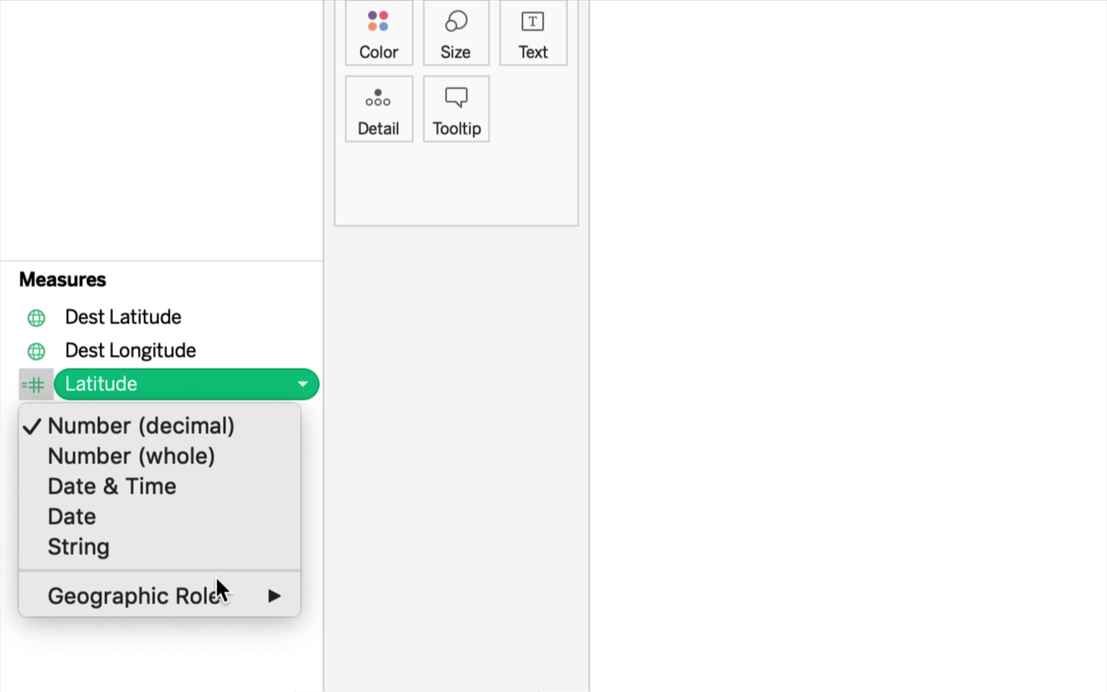
pyautogui.moveTo(228, 591)
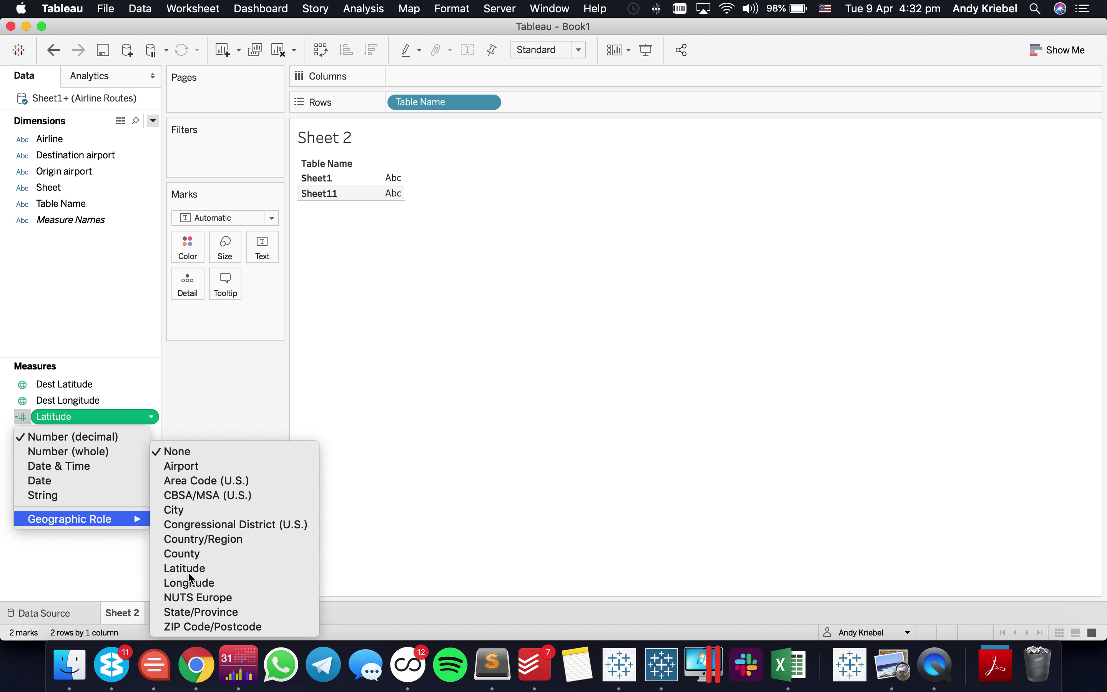
pyautogui.click(189, 573)
pyautogui.click(24, 434)
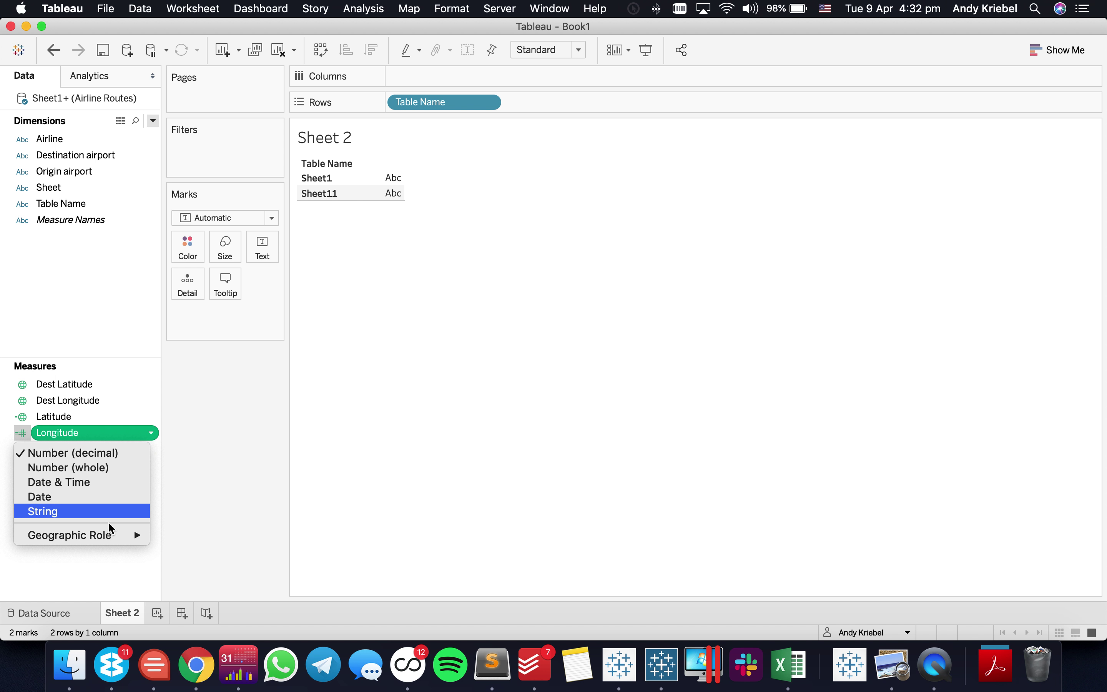
pyautogui.moveTo(110, 534)
pyautogui.click(247, 583)
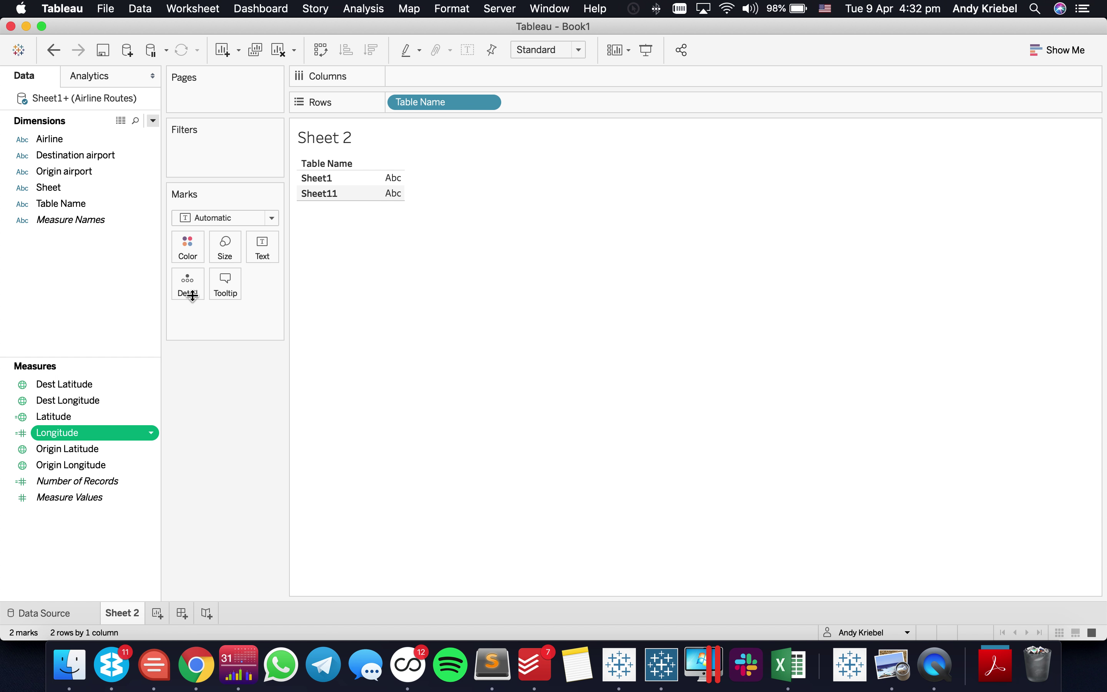
pyautogui.moveTo(192, 295); pyautogui.dragTo(90, 295)
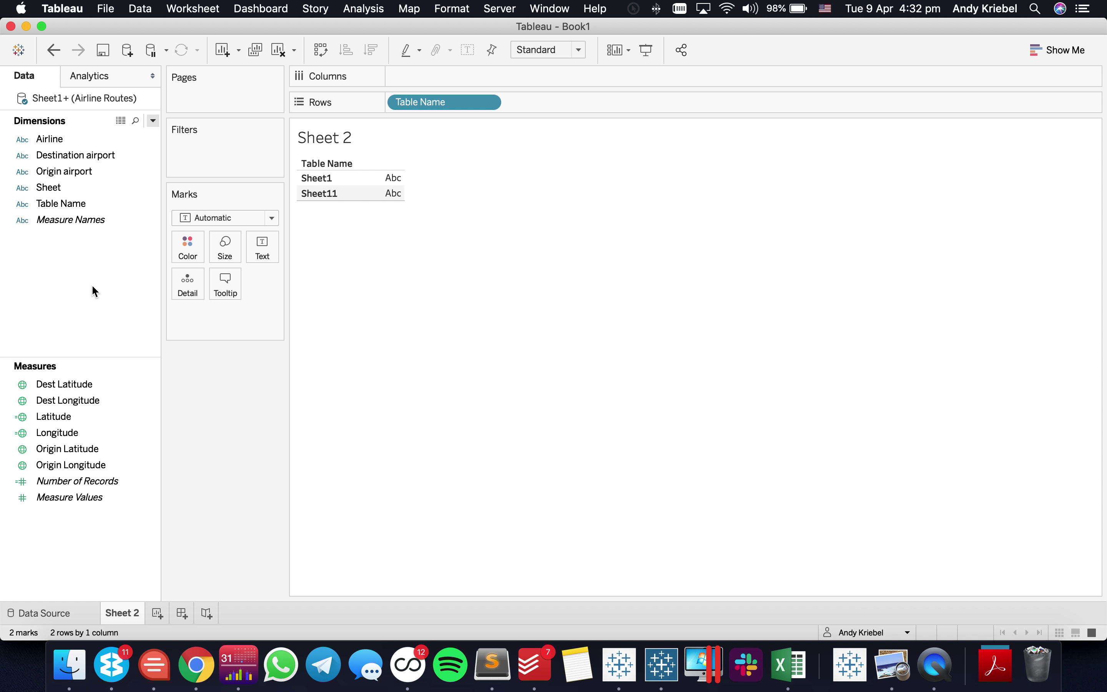
# Start a new calculated field named Path
pyautogui.rightClick(92, 287)
pyautogui.click(126, 294)
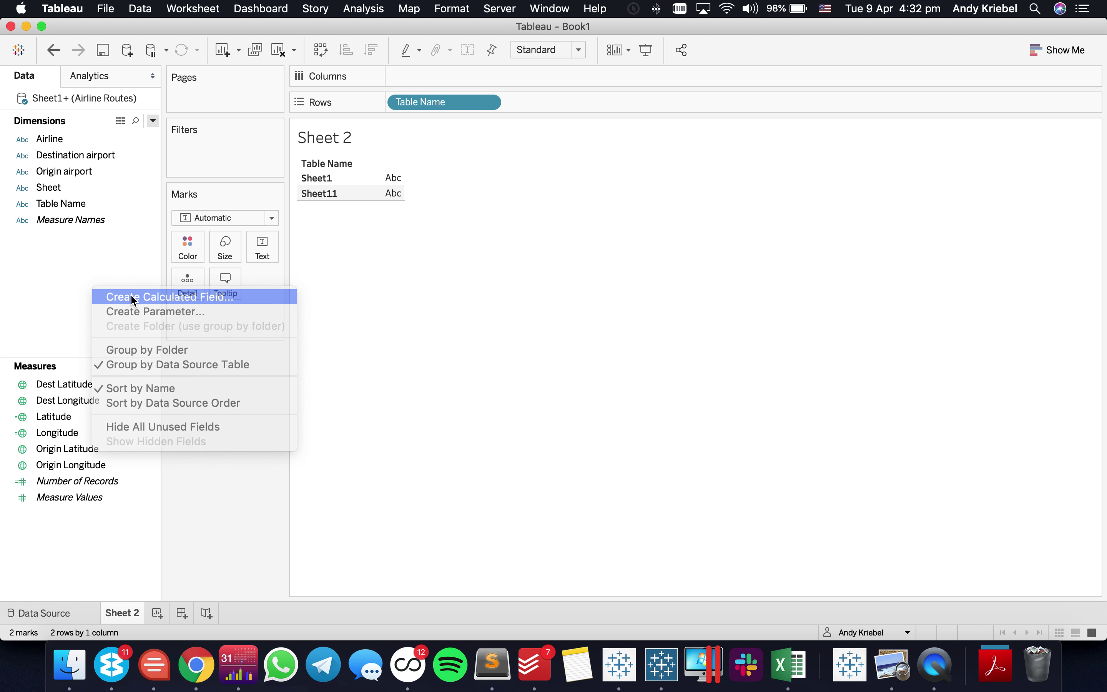
pyautogui.write('Path')
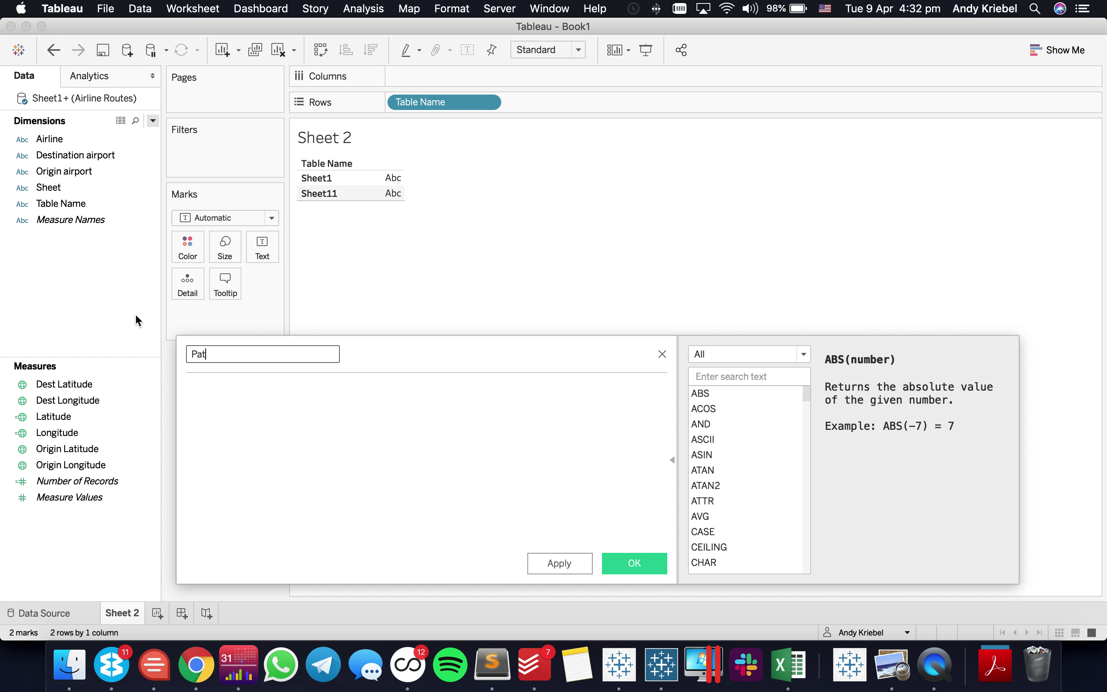
pyautogui.press('Tab')
# Save Path as IF [Table Name]='Sheet1' THEN 1 ELSE 2 END and move it to Dimensions
pyautogui.write('uf')
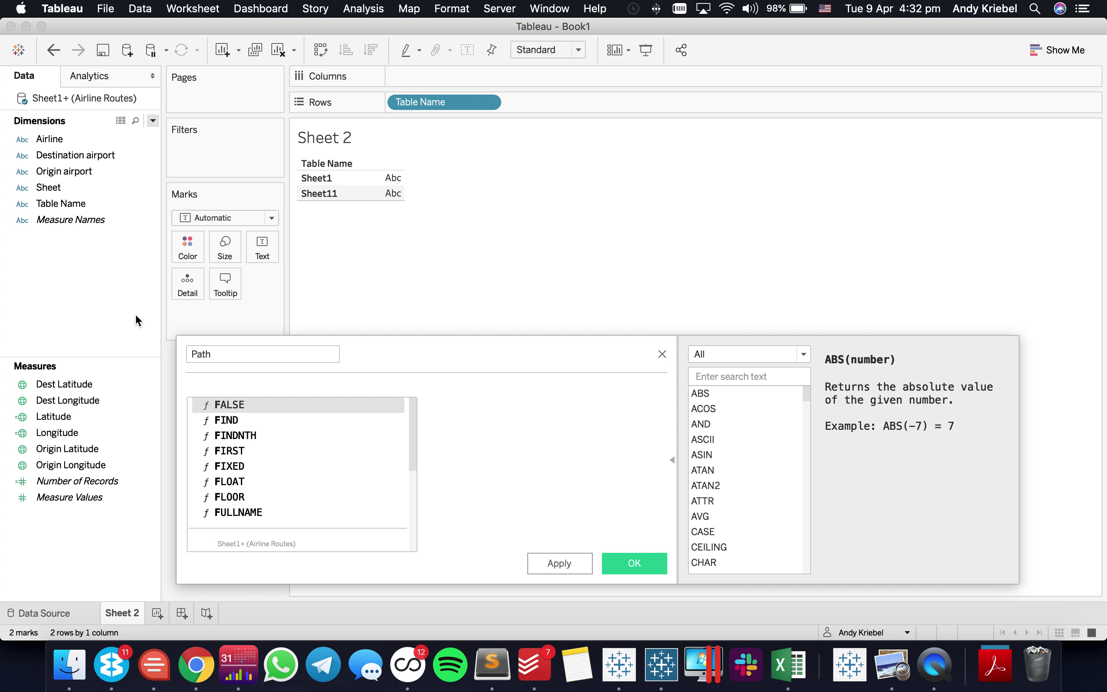
pyautogui.press('BackSpace')
pyautogui.press('BackSpace')
pyautogui.write('IF tab')
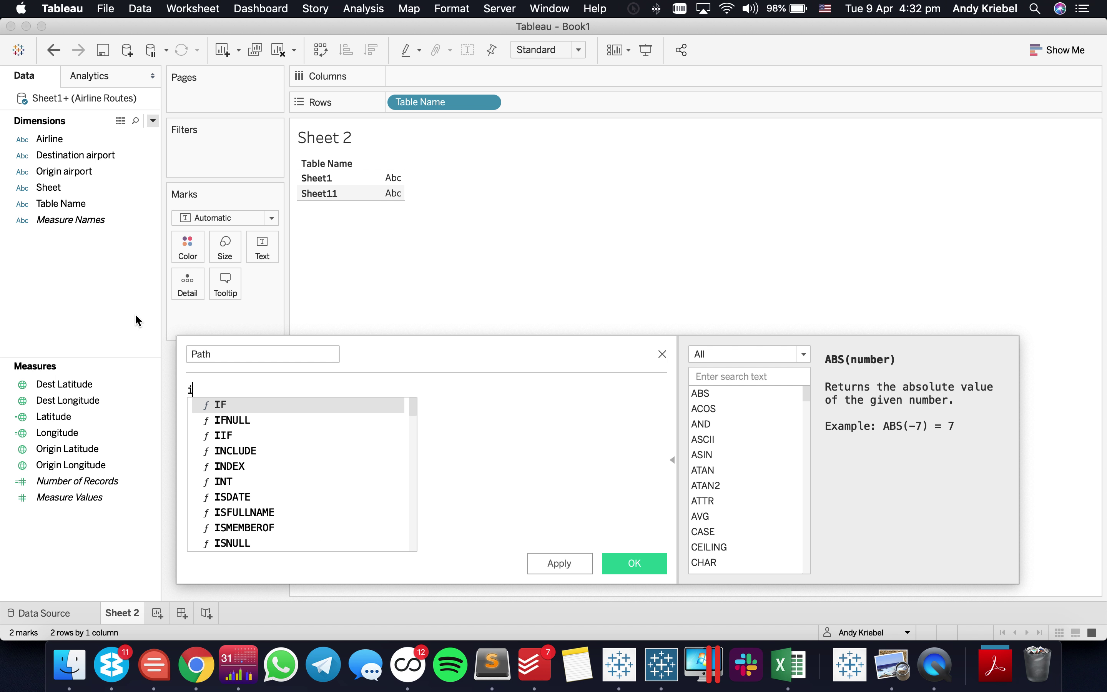
pyautogui.press('Return')
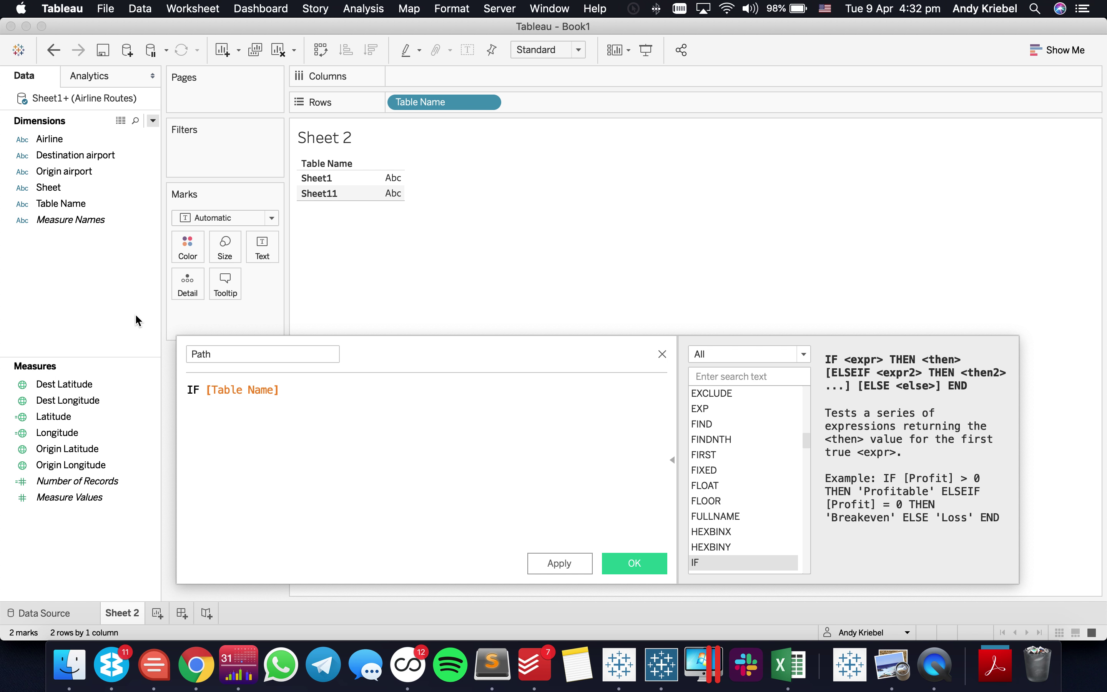
pyautogui.write("='Sheet1' THEN 1")
pyautogui.press('Return')
pyautogui.write('ELSE 2')
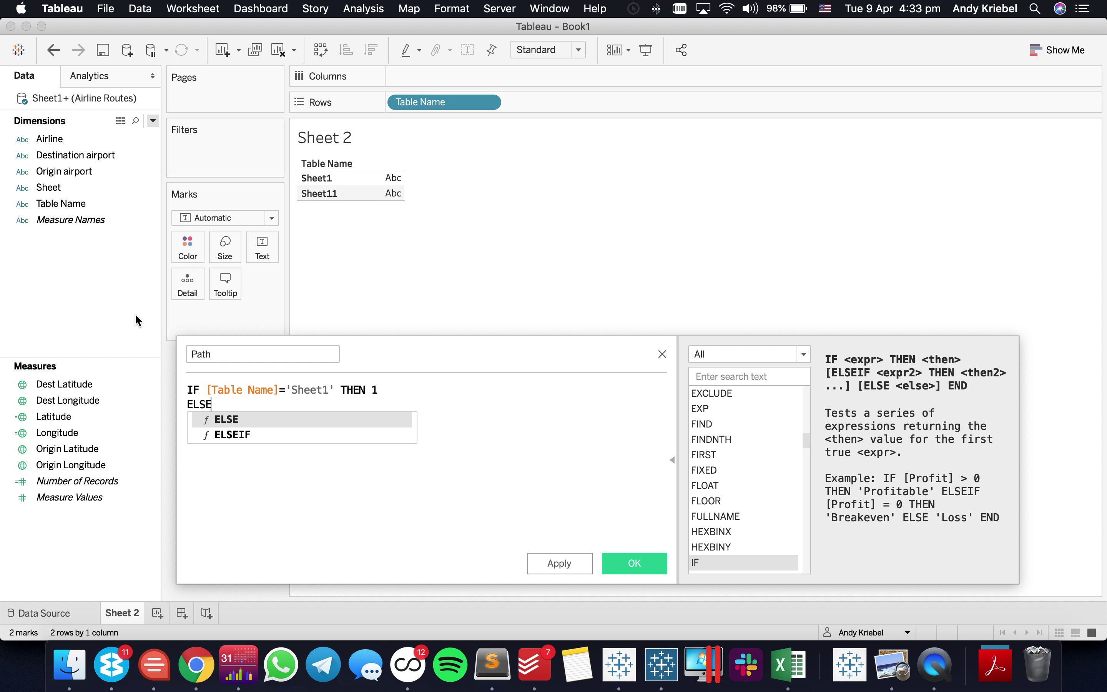
pyautogui.press('Return')
pyautogui.write('END')
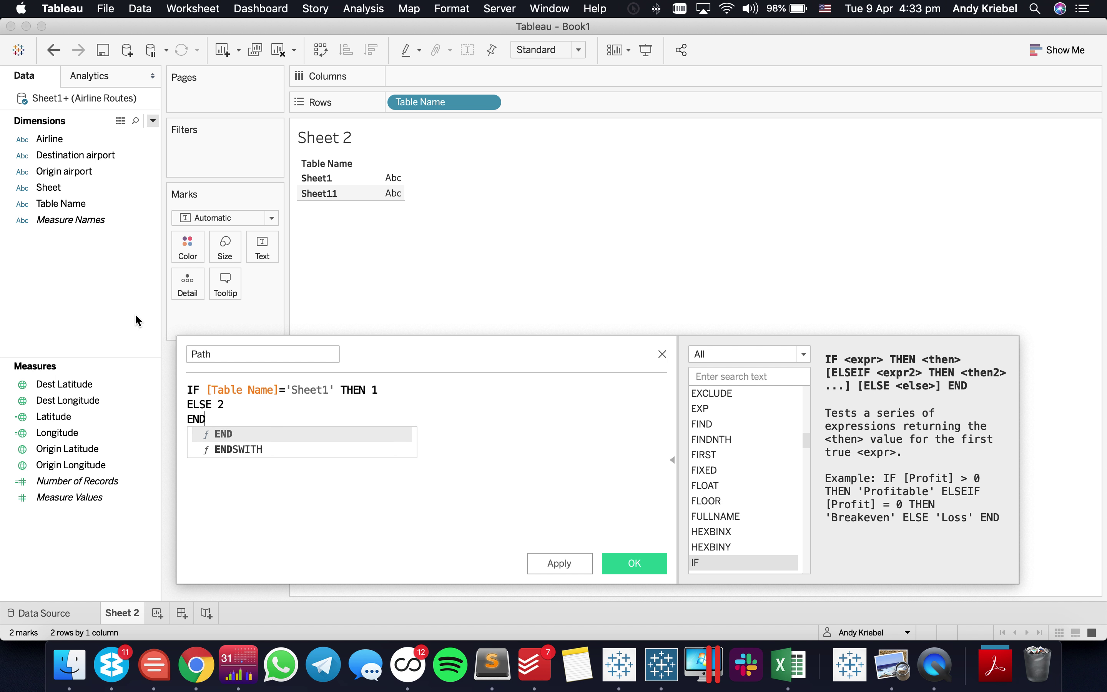
pyautogui.click(635, 563)
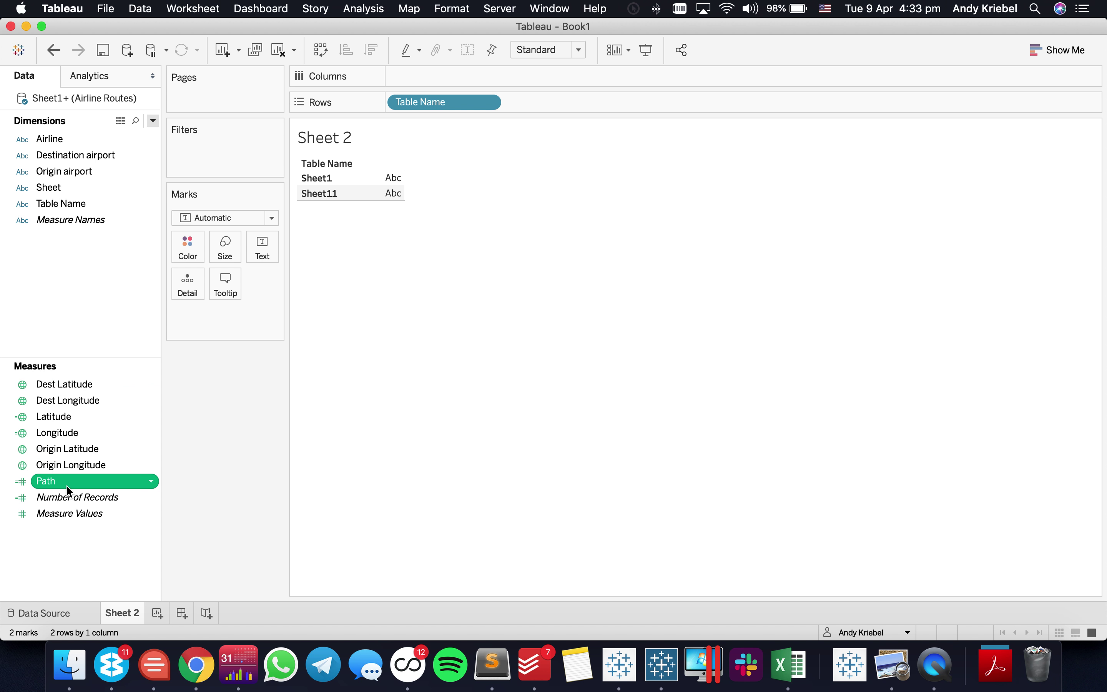
pyautogui.moveTo(67, 492); pyautogui.dragTo(62, 338)
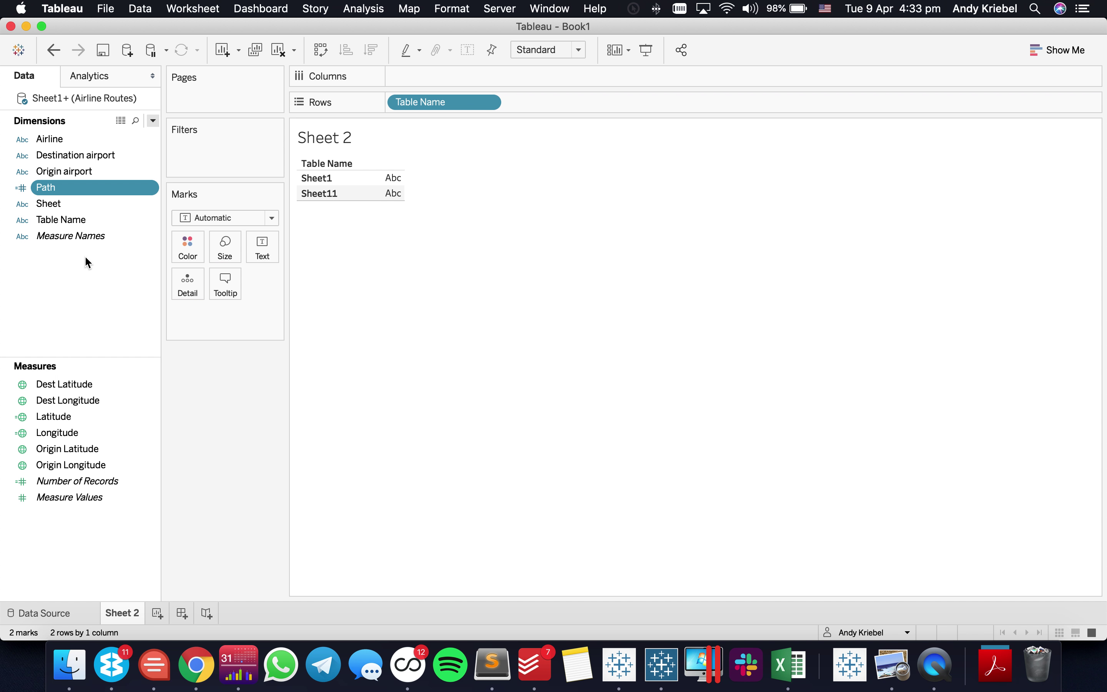
# Create a Route calculated field: [Origin airport] + '-' + [Destination airport]
pyautogui.rightClick(96, 300)
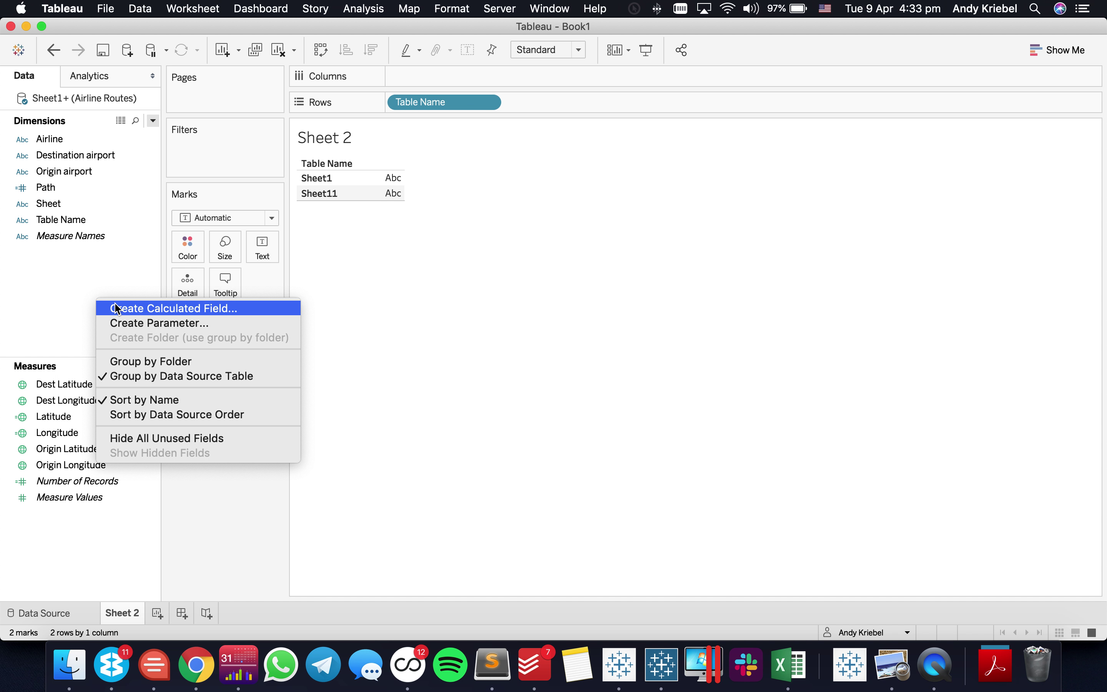
pyautogui.click(121, 308)
pyautogui.write('Route')
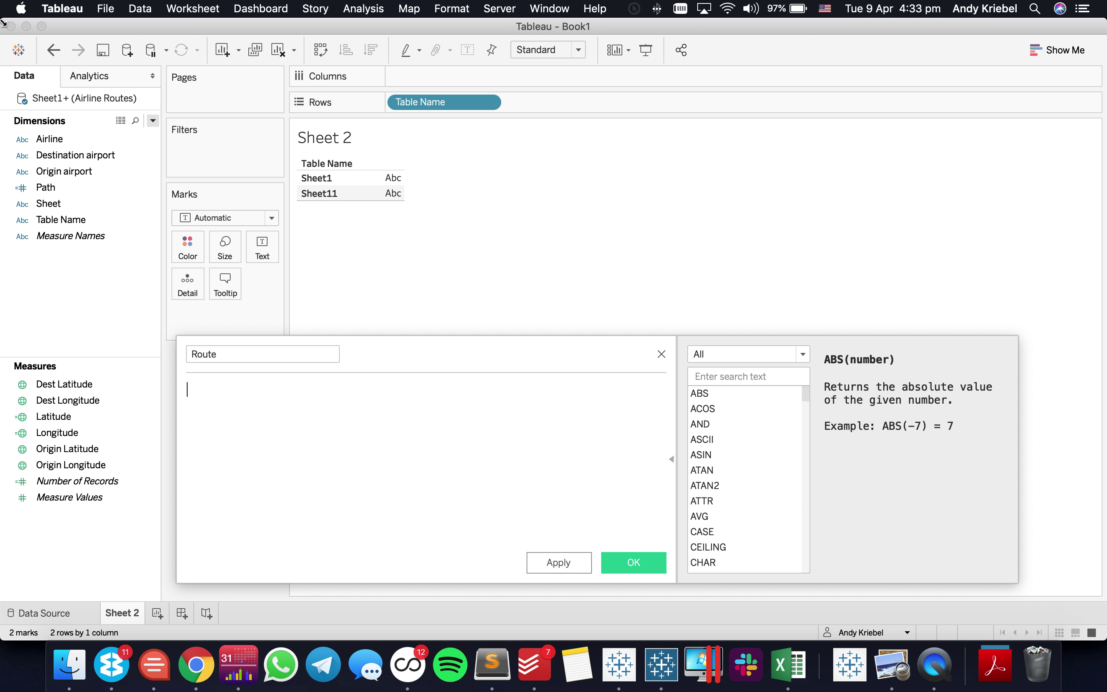
pyautogui.moveTo(97, 175); pyautogui.dragTo(302, 512)
pyautogui.write("+'-'+")
pyautogui.moveTo(92, 155); pyautogui.dragTo(396, 449)
pyautogui.click(626, 565)
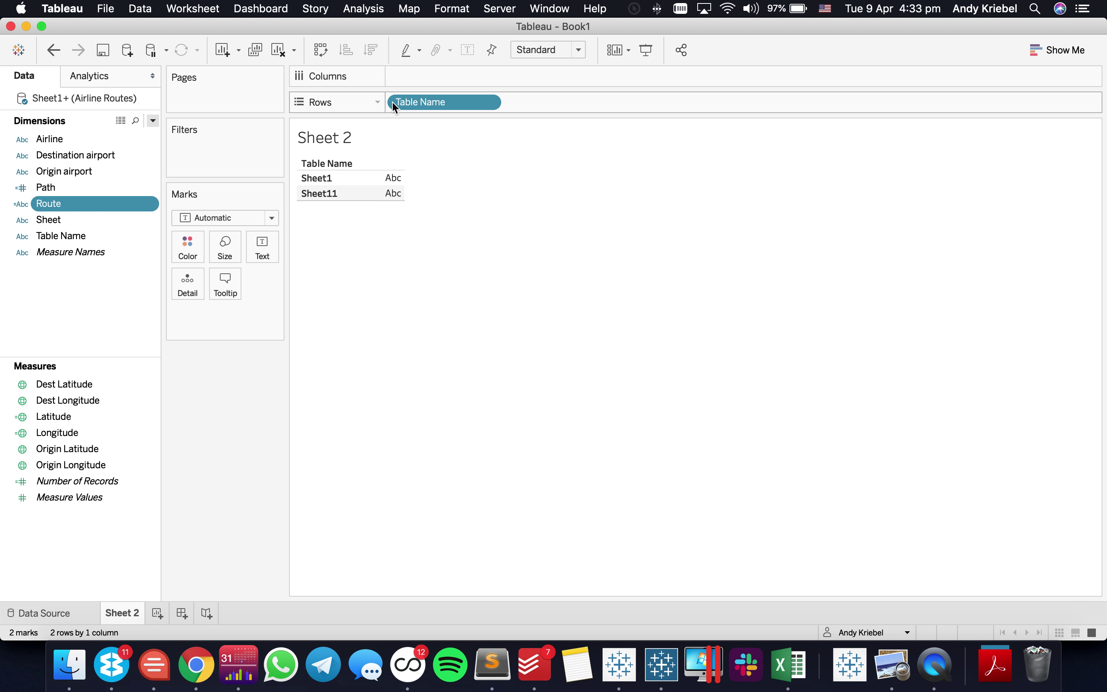
# Swap Table Name for Route on Rows to preview values like ABI-DFW, then clear Rows
pyautogui.moveTo(452, 106); pyautogui.dragTo(32, 316)
pyautogui.moveTo(50, 203); pyautogui.dragTo(310, 259)
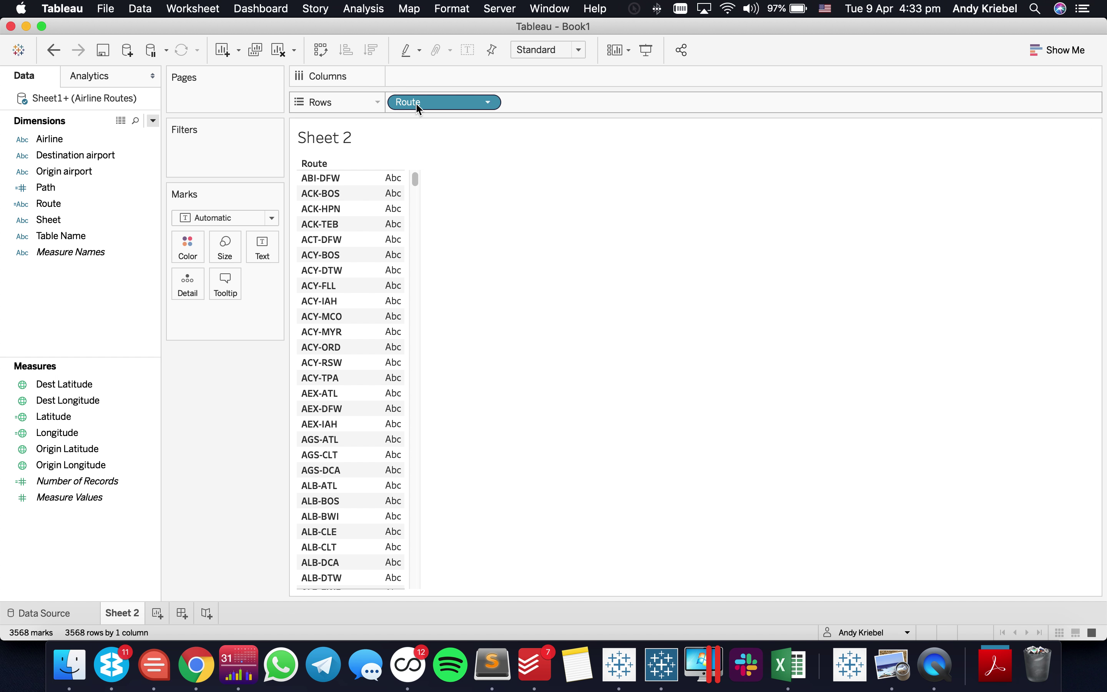
pyautogui.moveTo(418, 106); pyautogui.dragTo(72, 327)
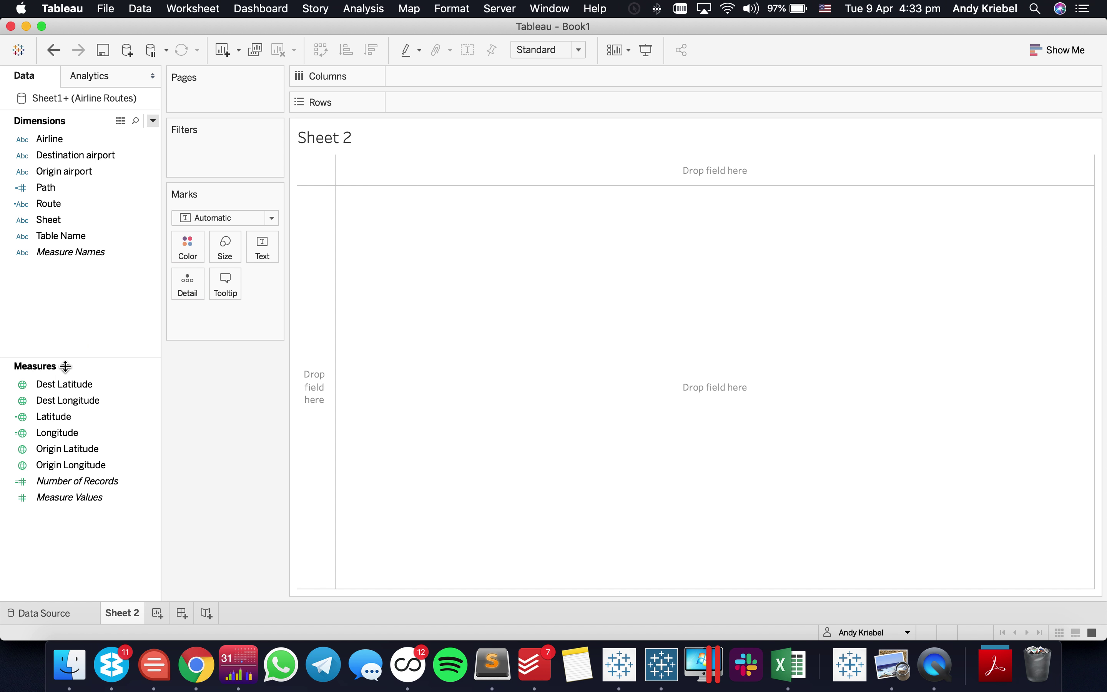
# Build a US map from Latitude and Longitude with one mark per Route on Detail
pyautogui.doubleClick(59, 418)
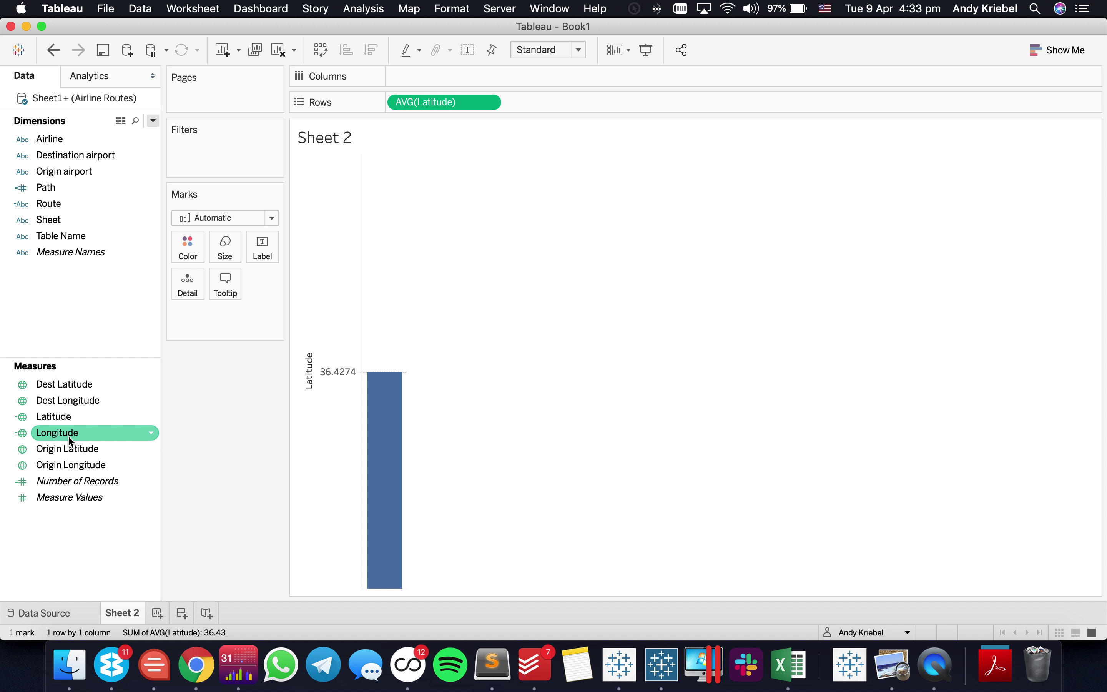
pyautogui.doubleClick(67, 435)
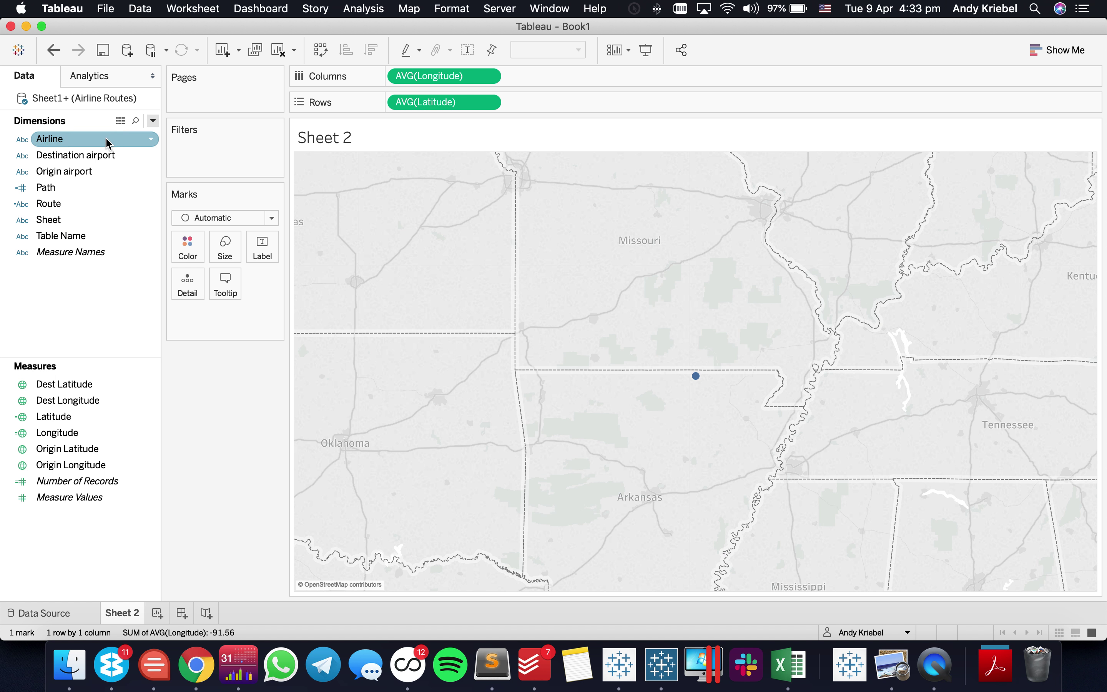
pyautogui.click(69, 203)
pyautogui.moveTo(68, 203); pyautogui.dragTo(183, 290)
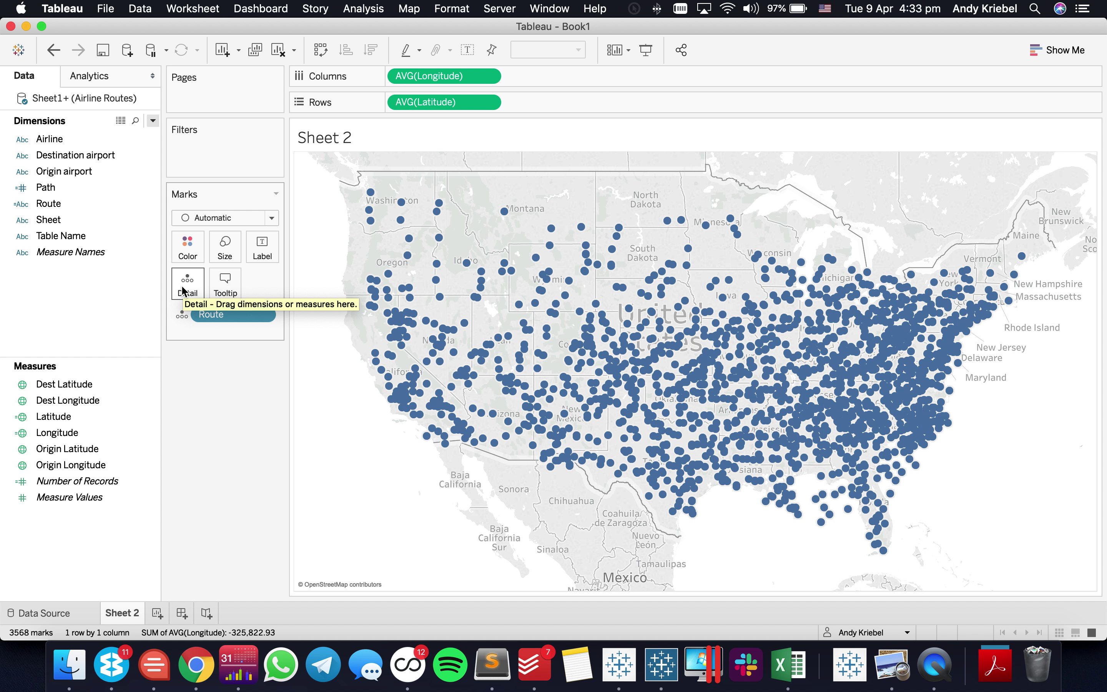
# Draw the route marks as lines joined in Path order
pyautogui.click(198, 221)
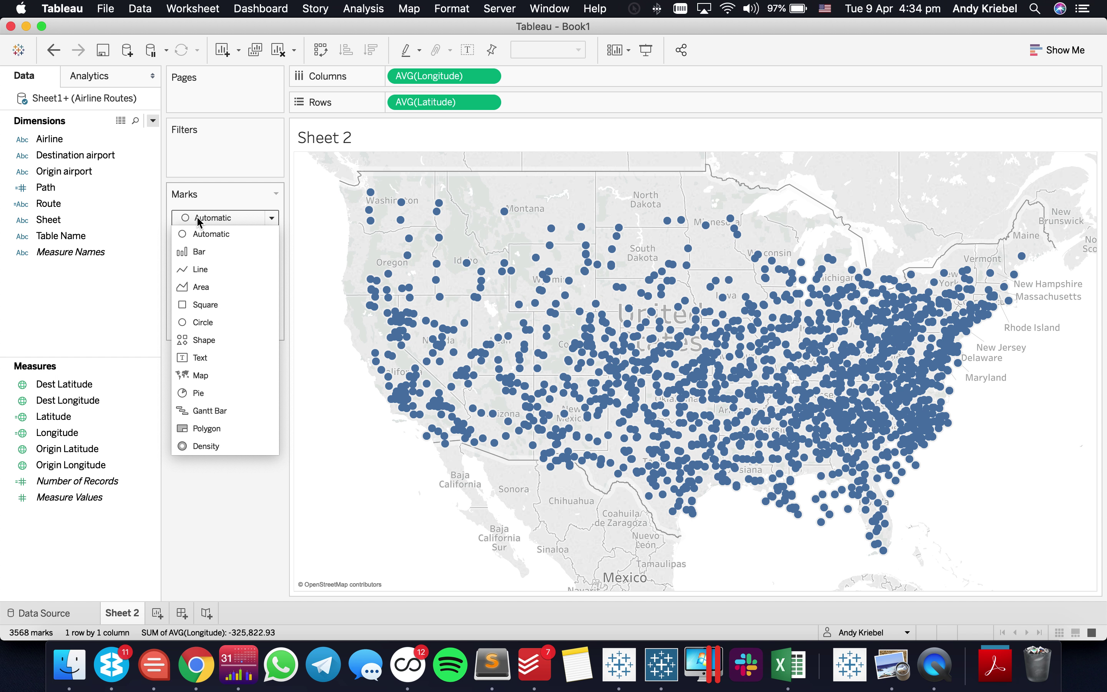
pyautogui.click(202, 269)
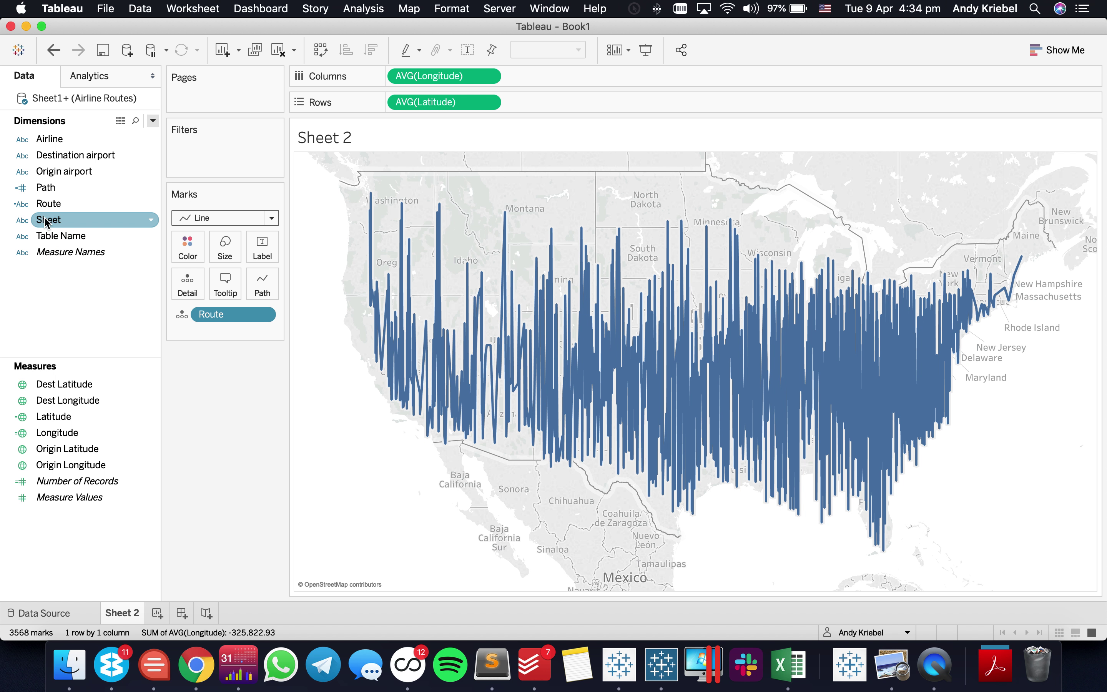
pyautogui.moveTo(46, 187); pyautogui.dragTo(262, 286)
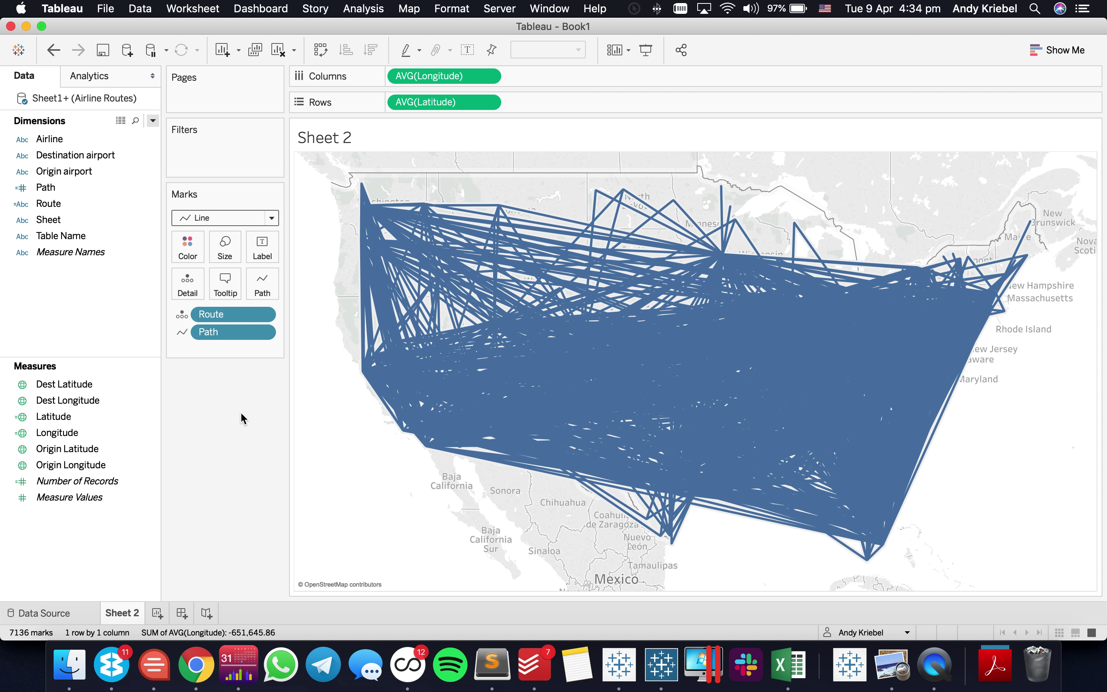
# Color the route lines dark grey at 19% opacity with no halo
pyautogui.click(194, 250)
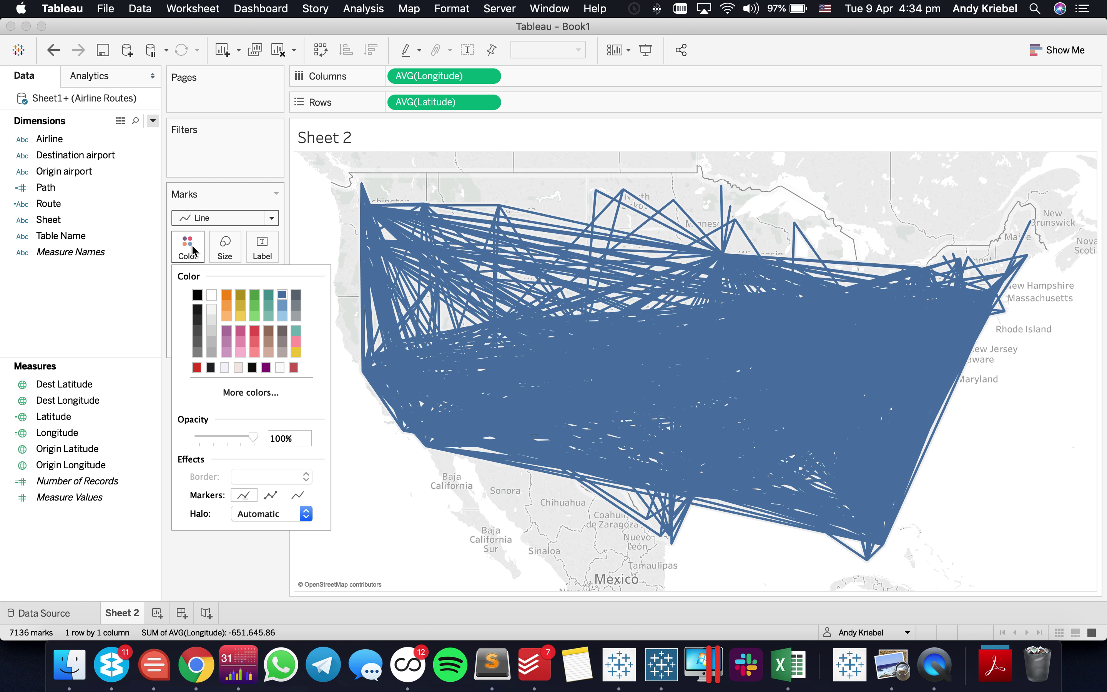
pyautogui.click(200, 321)
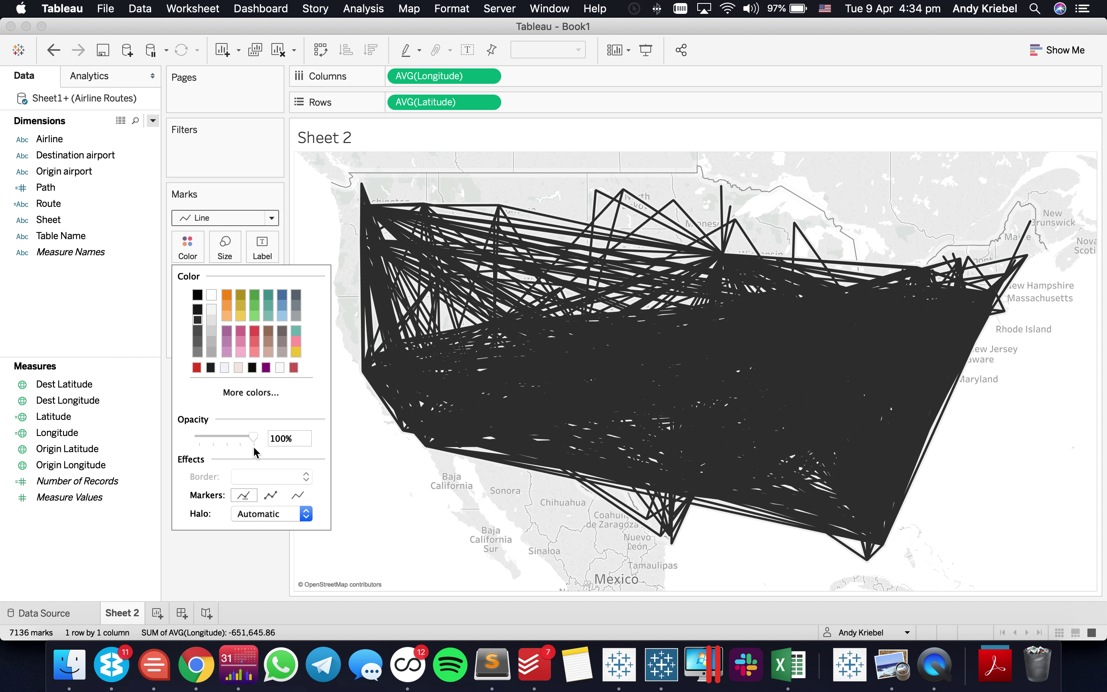
pyautogui.moveTo(254, 437); pyautogui.dragTo(210, 437)
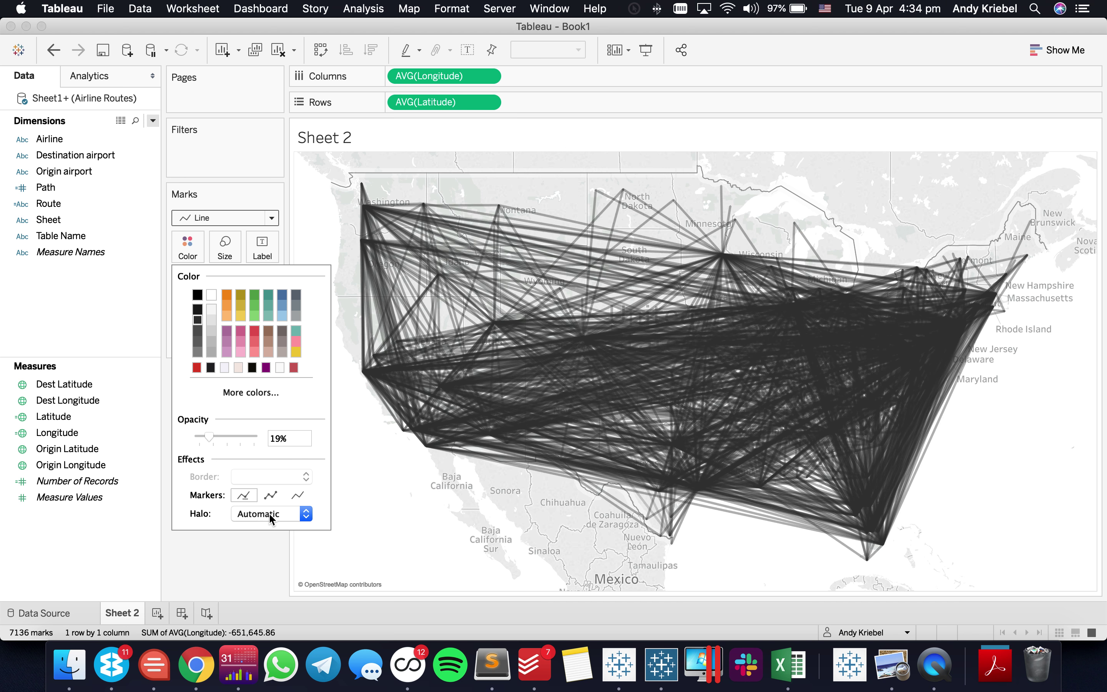
pyautogui.click(270, 514)
pyautogui.click(263, 377)
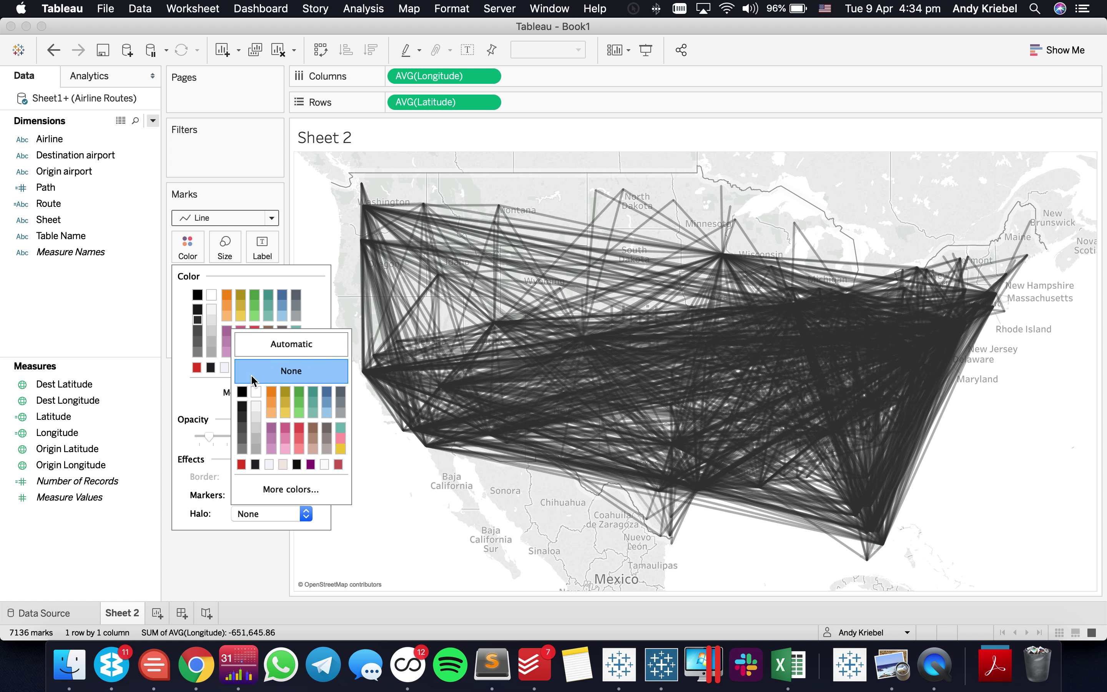
pyautogui.click(199, 414)
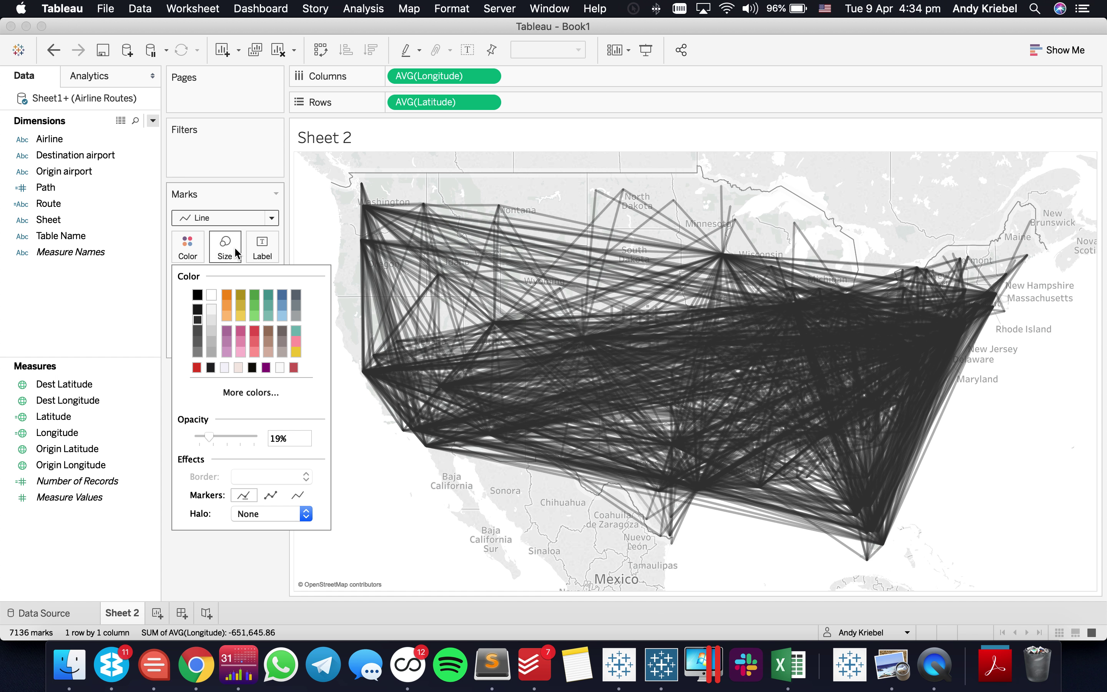
# Shrink the route line size to make the lines much thinner
pyautogui.click(225, 247)
pyautogui.click(253, 286)
pyautogui.moveTo(253, 286); pyautogui.dragTo(225, 291)
pyautogui.click(118, 293)
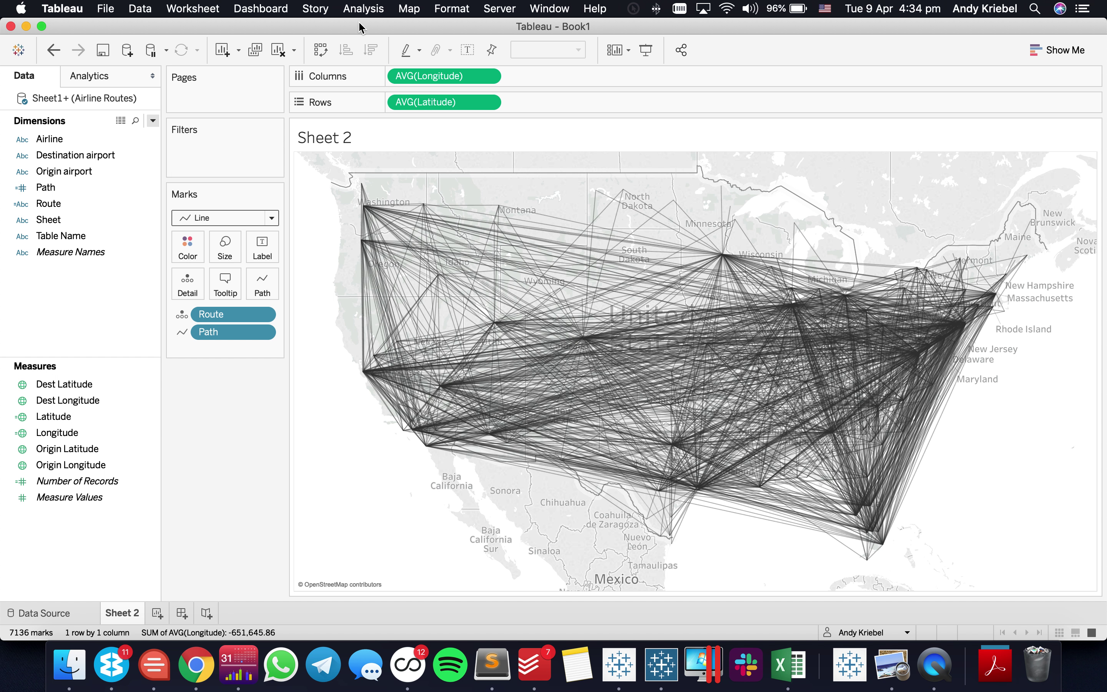
# Hide land cover, country names, state borders and state names on the background map
pyautogui.click(404, 15)
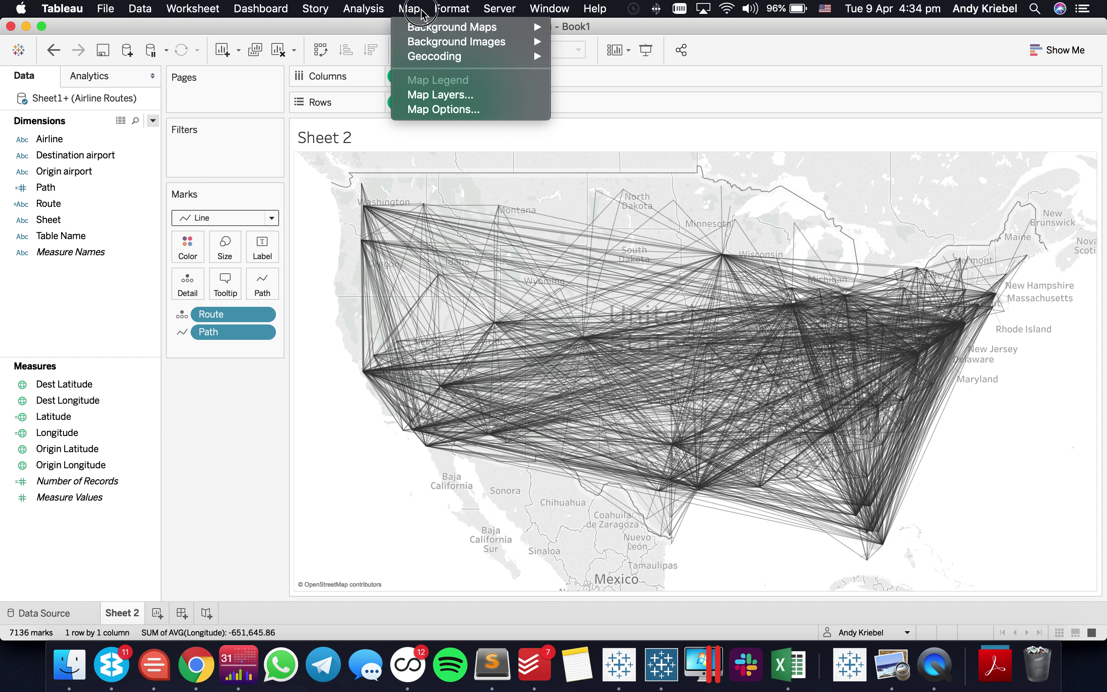
pyautogui.click(450, 96)
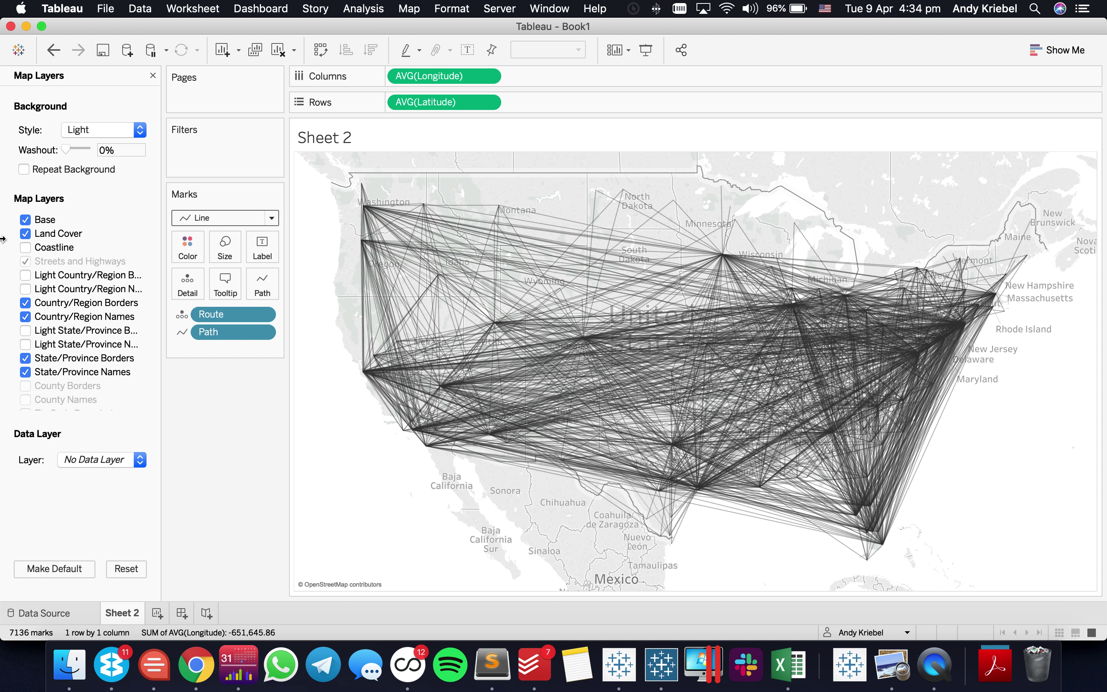
pyautogui.click(25, 234)
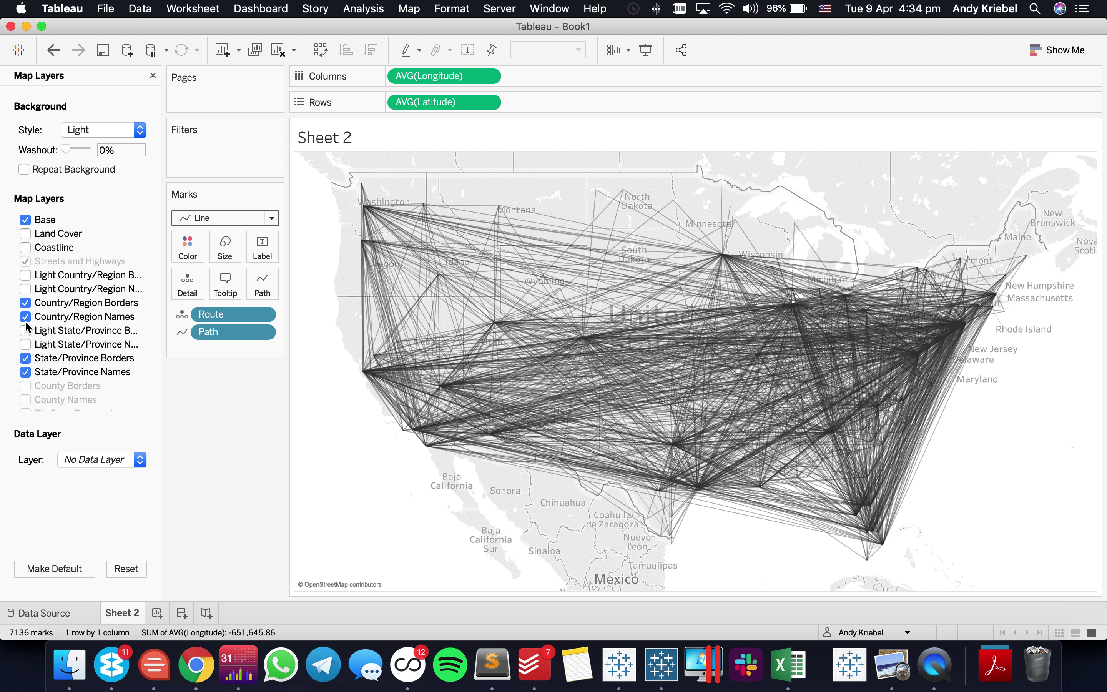
pyautogui.click(25, 317)
pyautogui.click(25, 358)
pyautogui.click(25, 372)
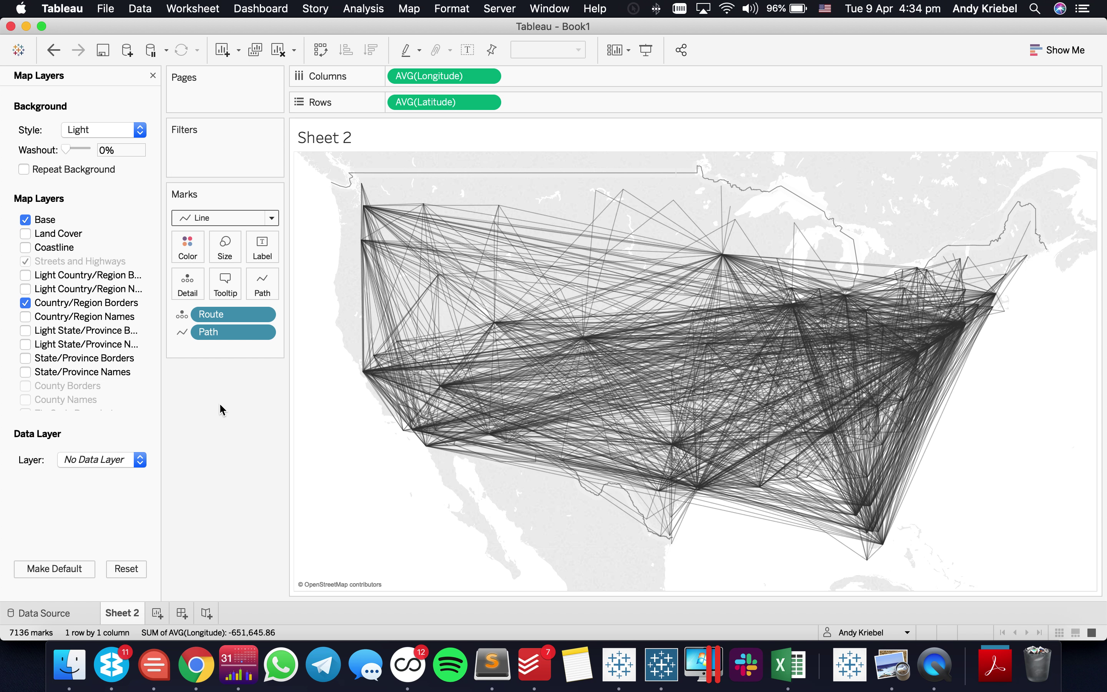
pyautogui.click(156, 75)
pyautogui.click(64, 140)
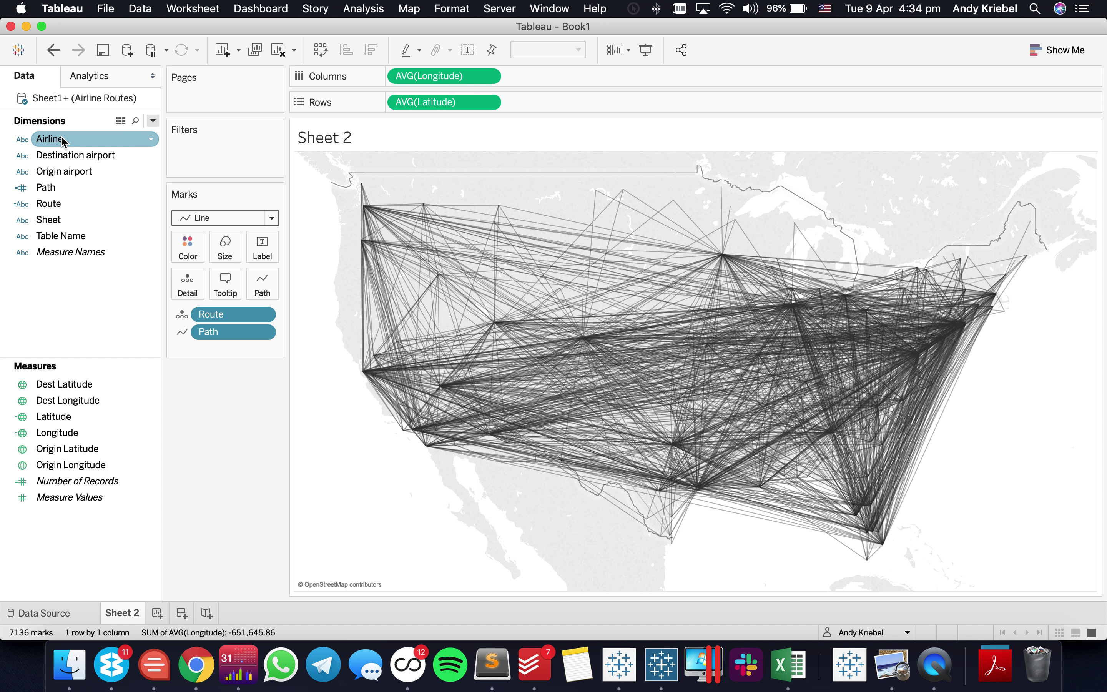
# Show an Airline filter as a multiple-values dropdown with an Apply button
pyautogui.rightClick(62, 139)
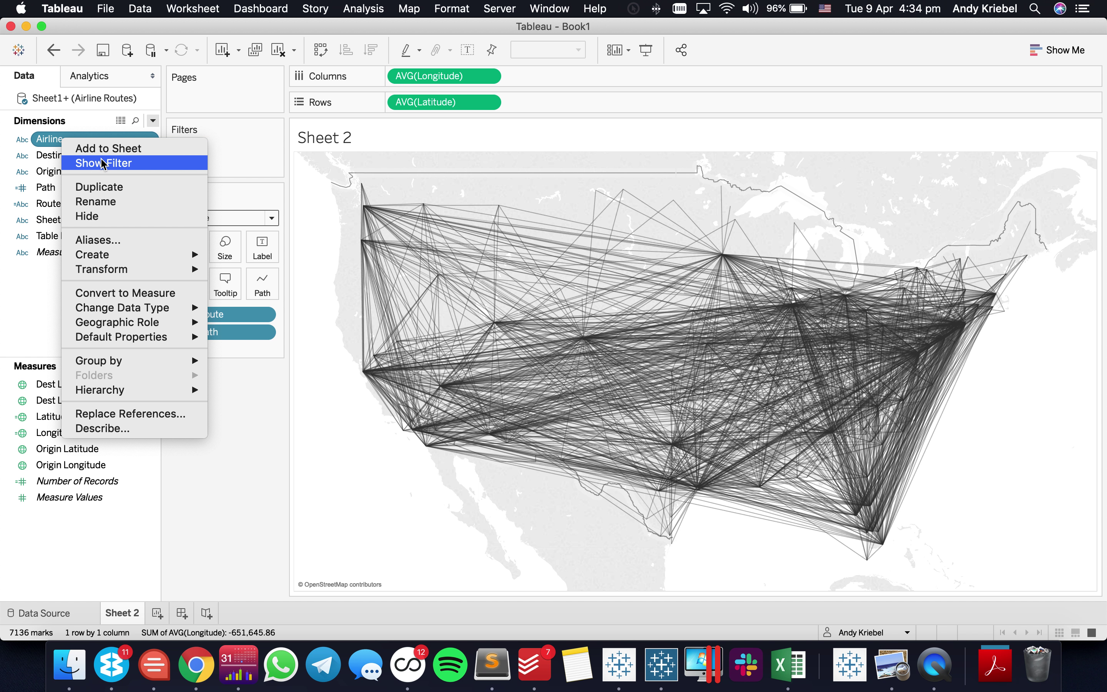
pyautogui.click(103, 164)
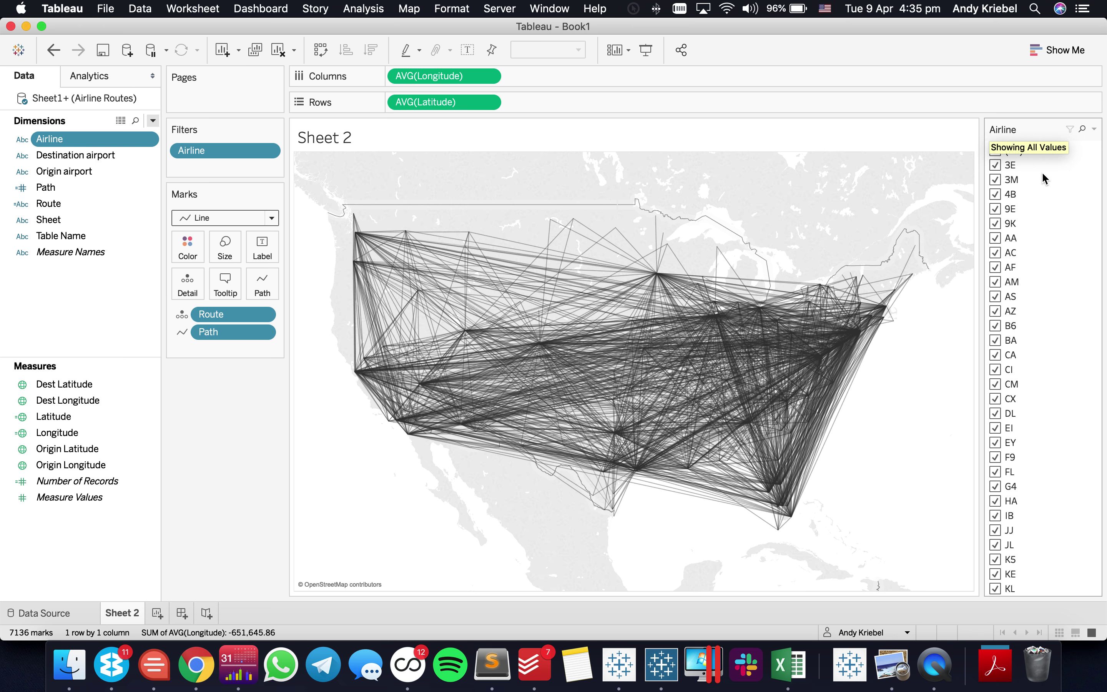
pyautogui.click(1096, 131)
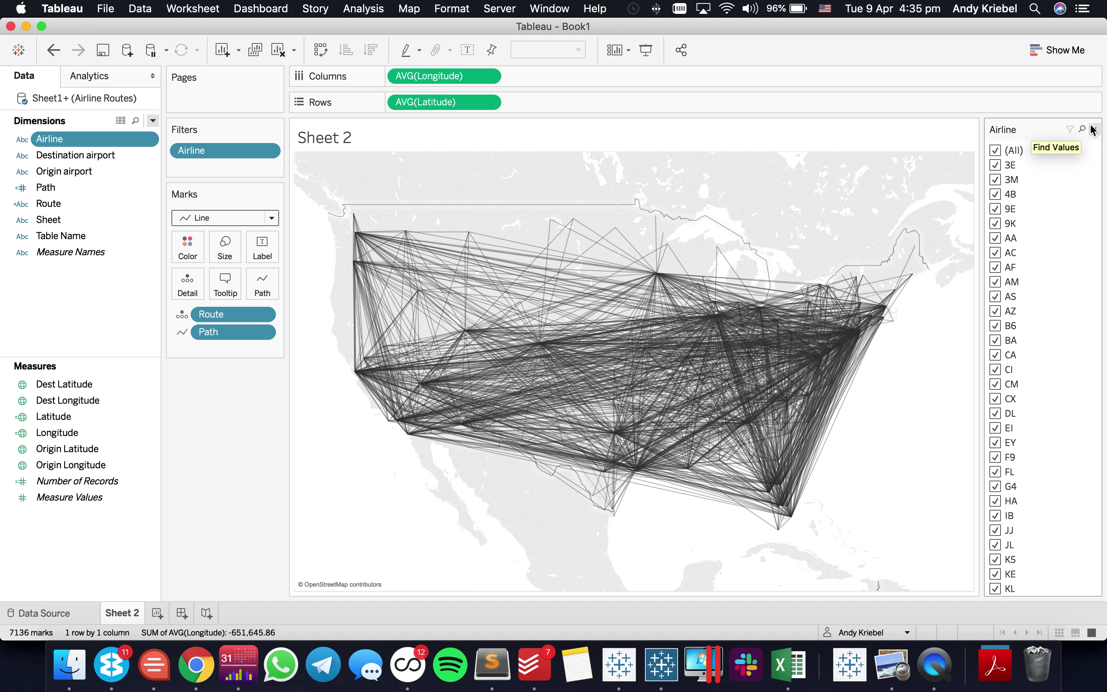
pyautogui.click(1095, 132)
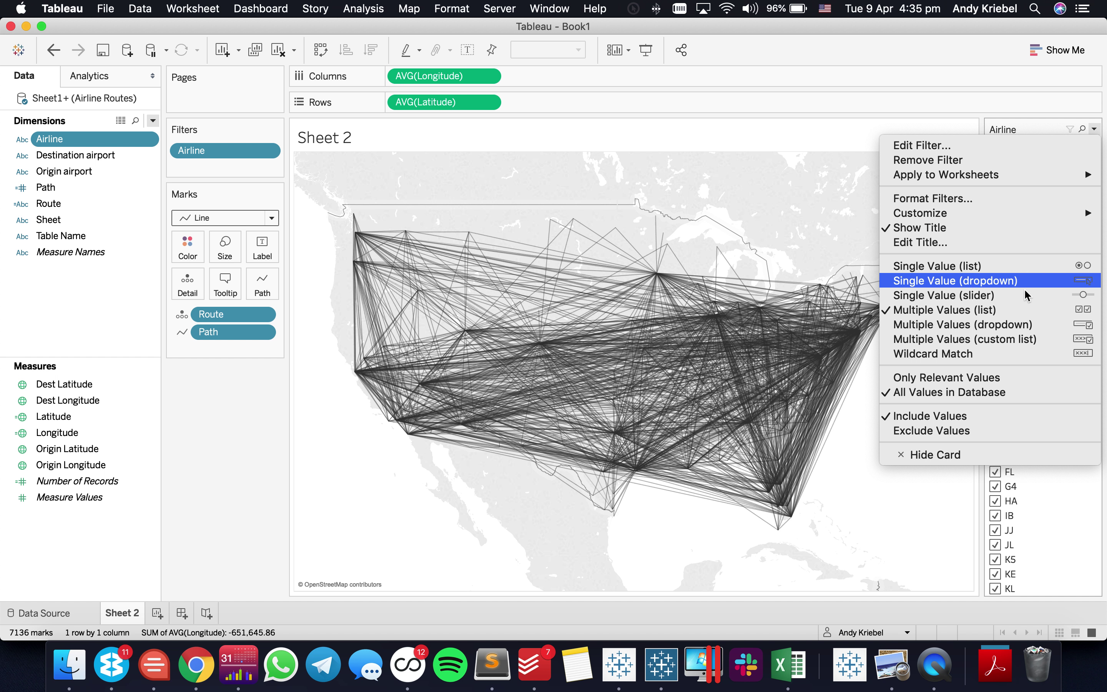
pyautogui.click(1030, 326)
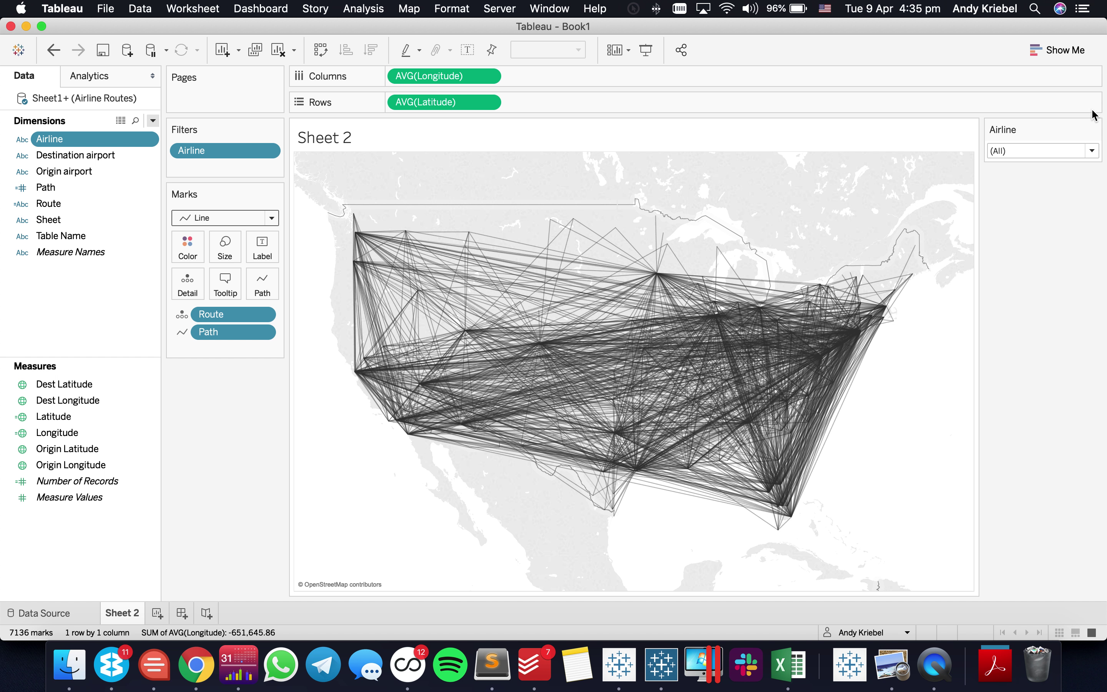
pyautogui.click(1095, 129)
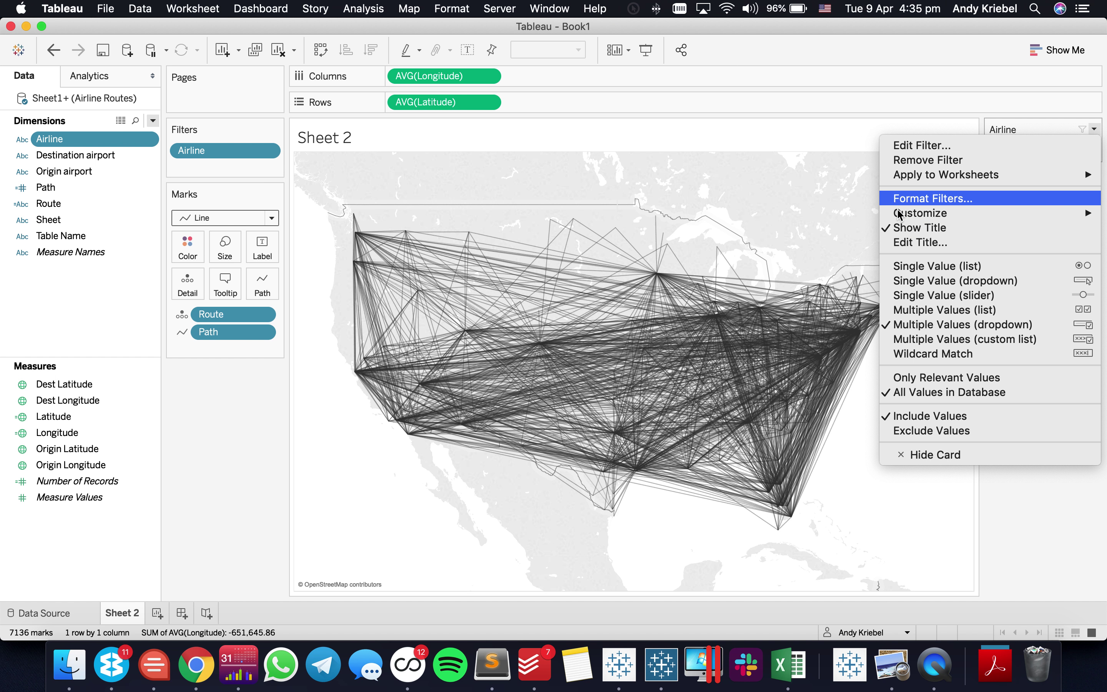
pyautogui.moveTo(899, 214)
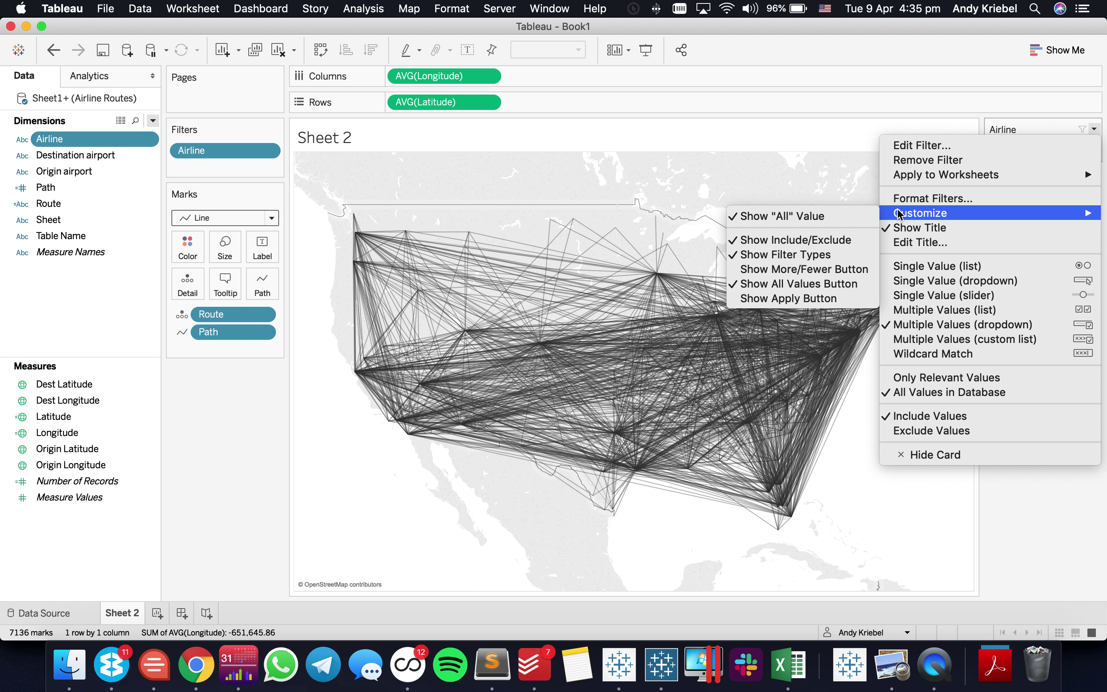
pyautogui.click(812, 300)
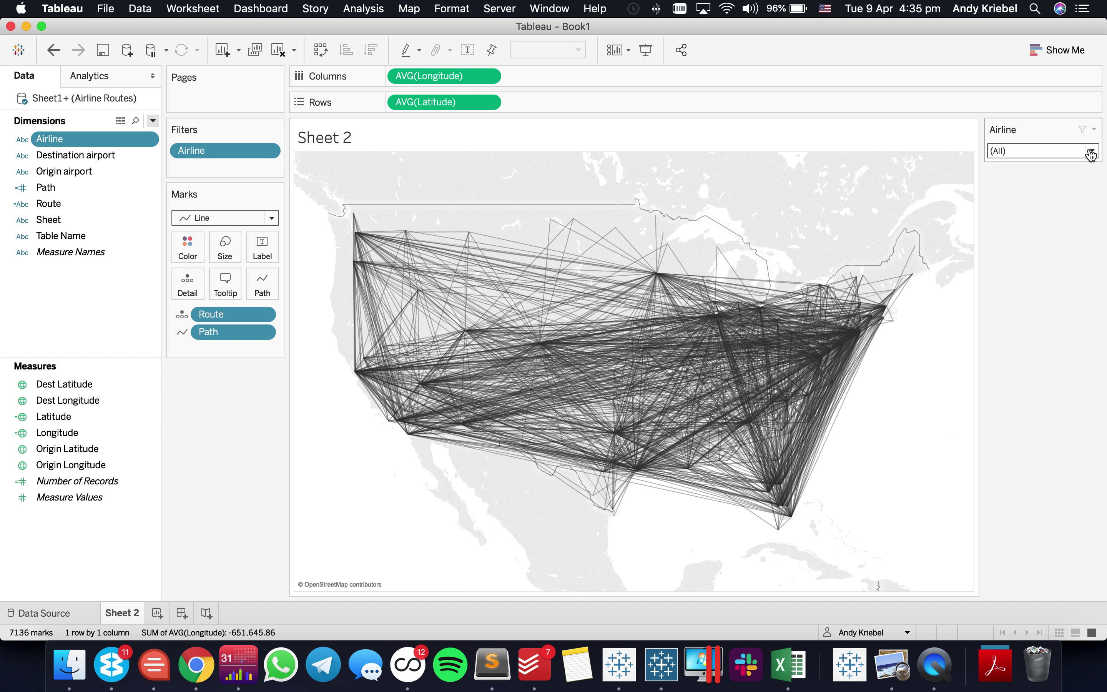
# Limit the Airline filter to DL and AA and apply it
pyautogui.click(1091, 151)
pyautogui.click(999, 183)
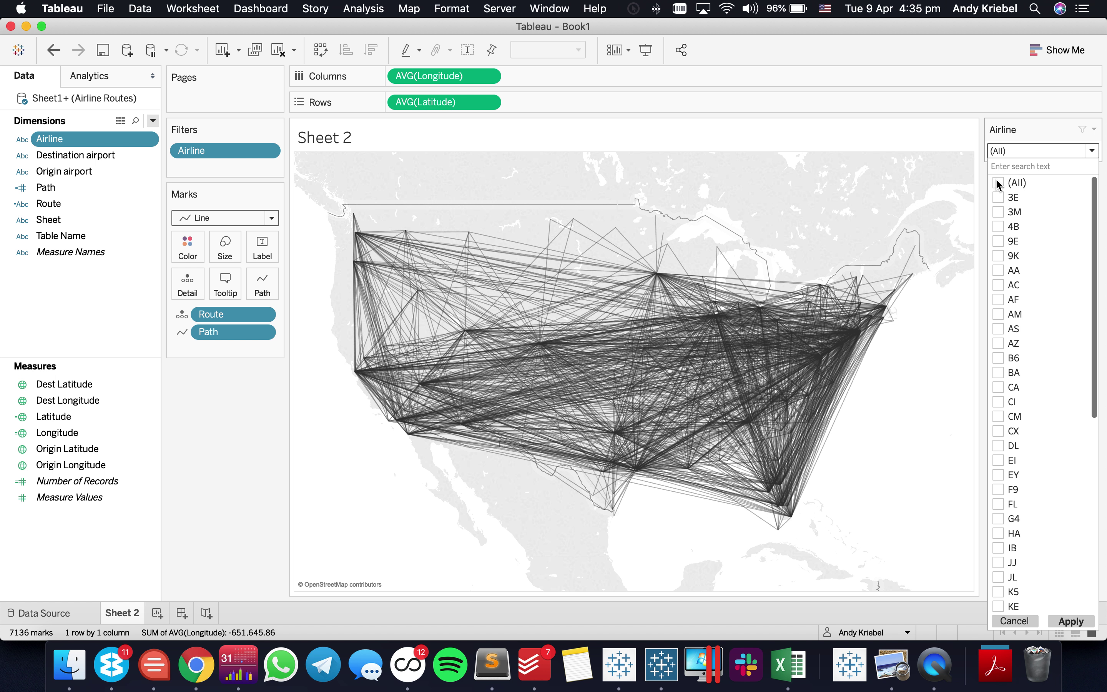
pyautogui.click(999, 448)
pyautogui.click(1063, 623)
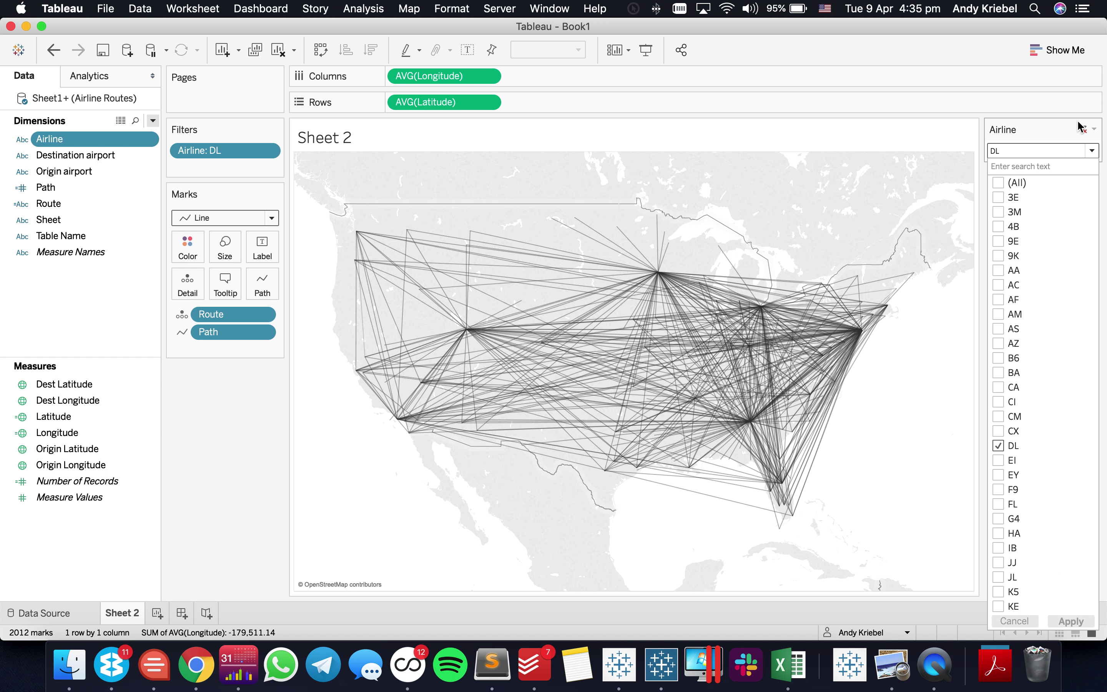
pyautogui.click(1041, 133)
pyautogui.click(1042, 152)
pyautogui.click(999, 271)
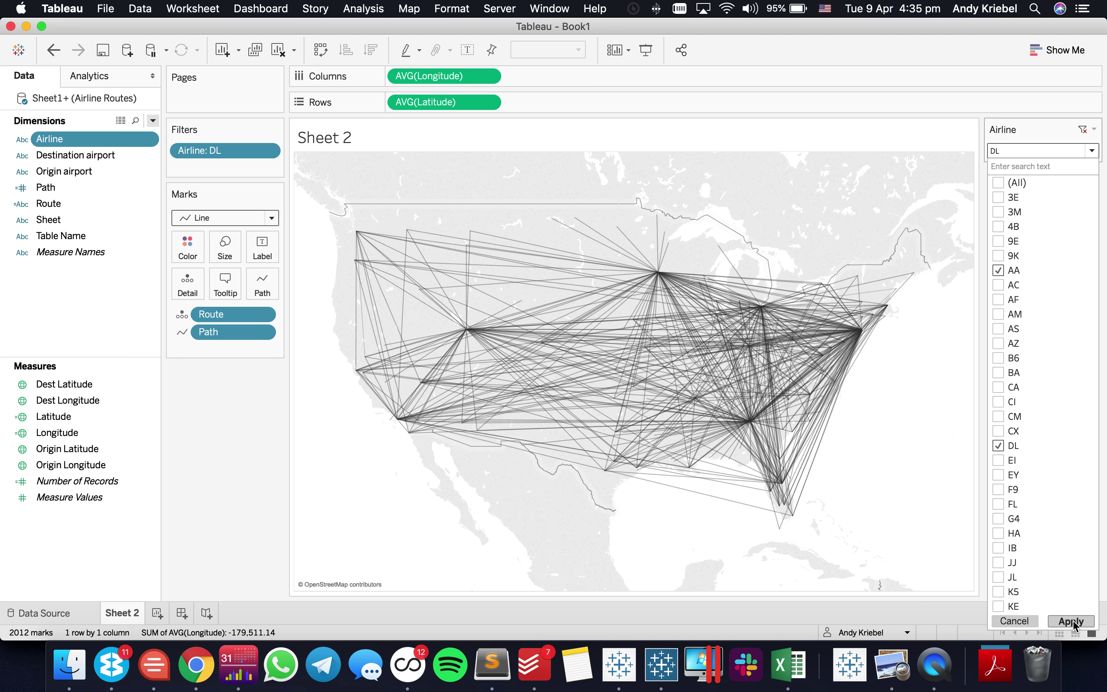
pyautogui.click(1073, 622)
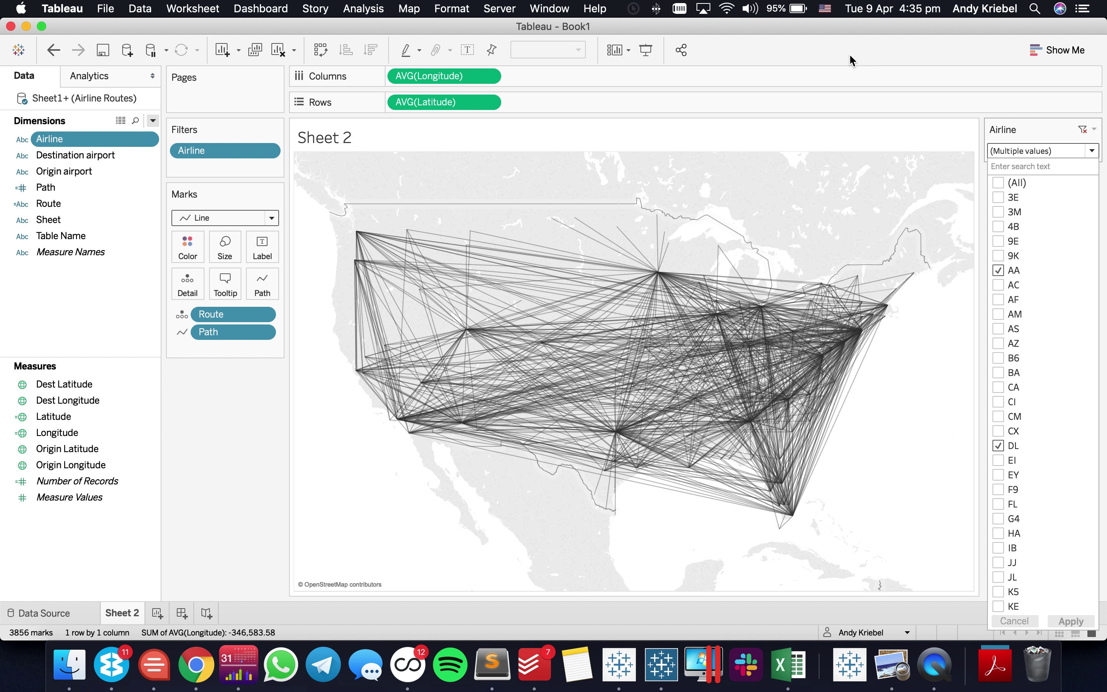
pyautogui.click(850, 57)
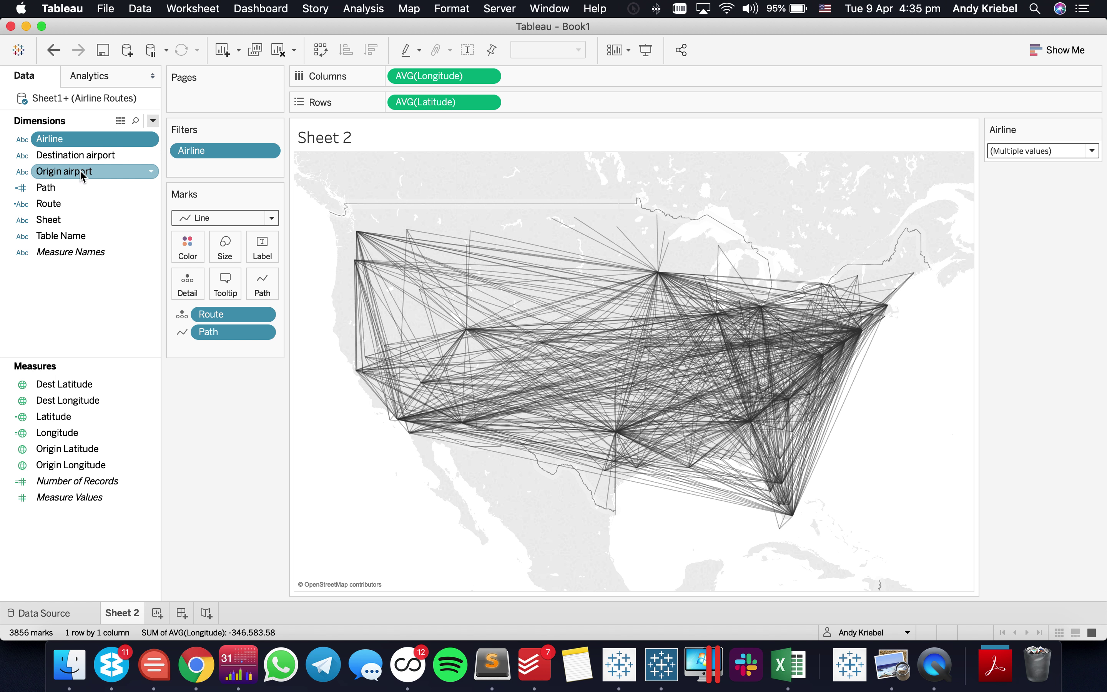
# Add an Origin airport filter keeping only AUS
pyautogui.moveTo(49, 175); pyautogui.dragTo(194, 175)
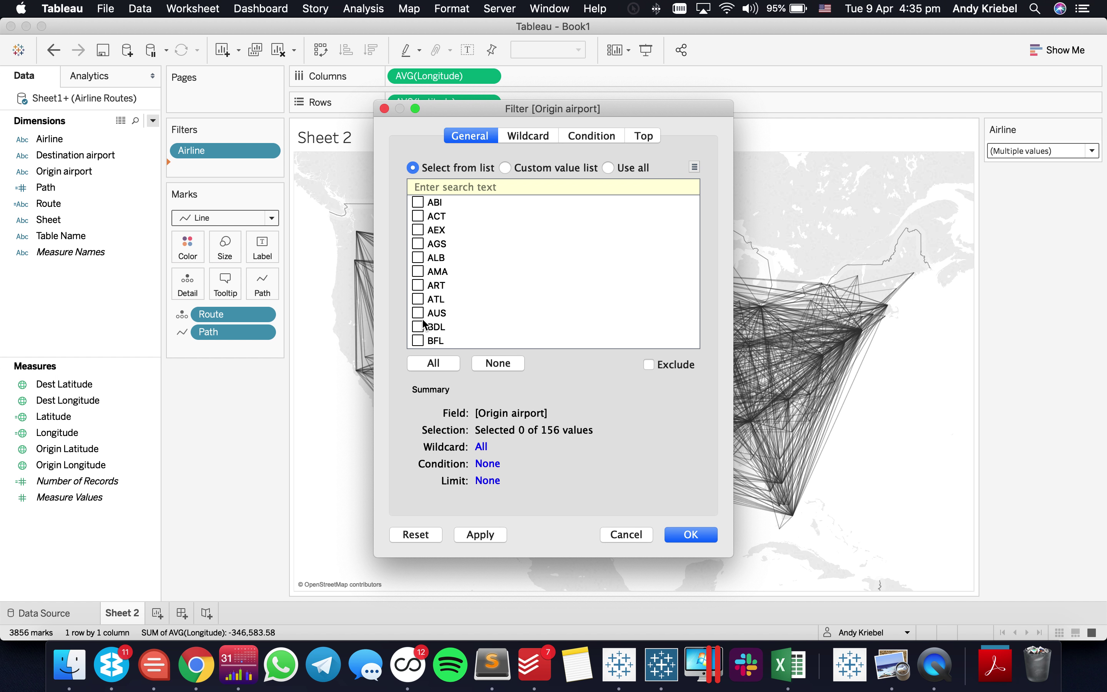
pyautogui.click(418, 313)
pyautogui.click(682, 536)
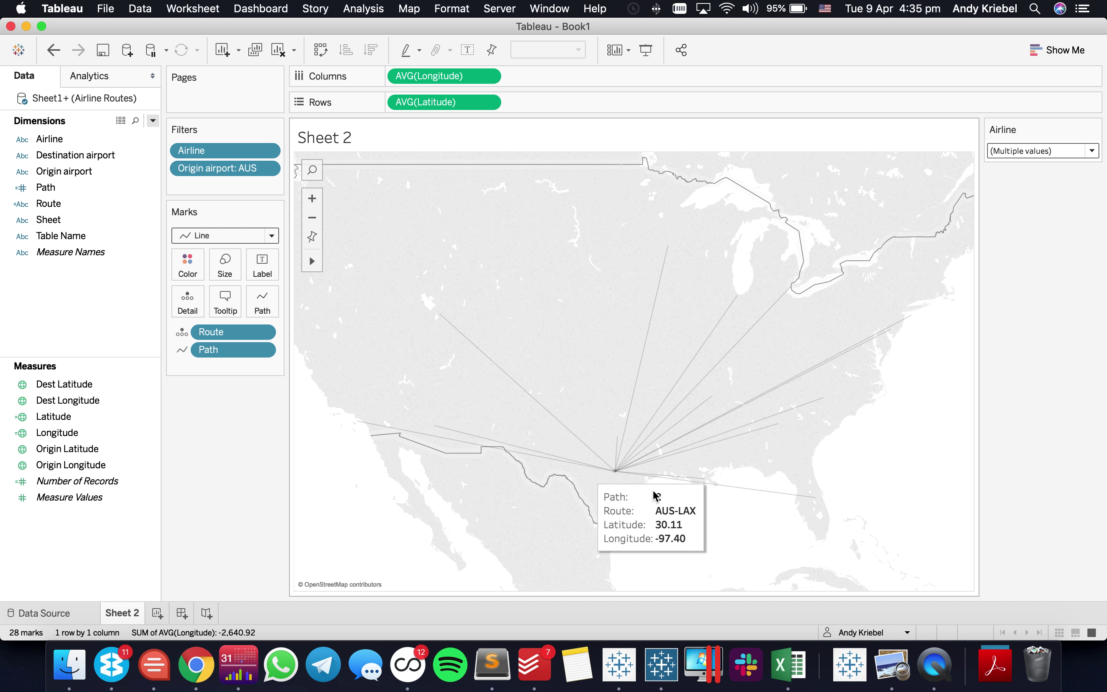
pyautogui.moveTo(627, 471)
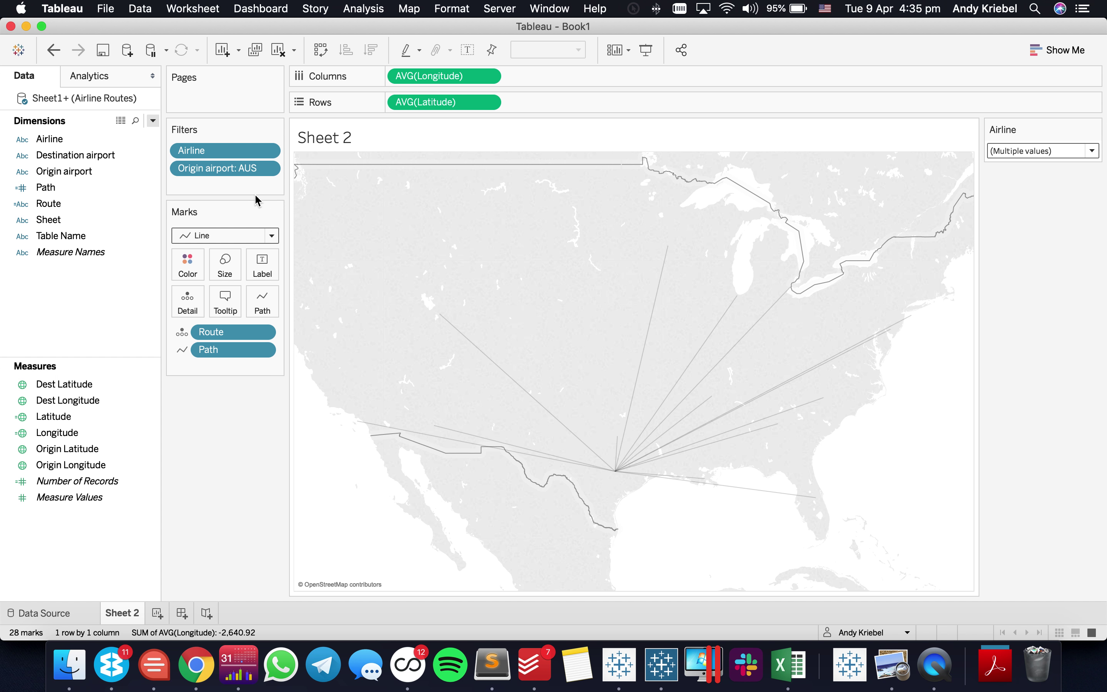
# Reset the Airline filter to include all airlines
pyautogui.click(1093, 152)
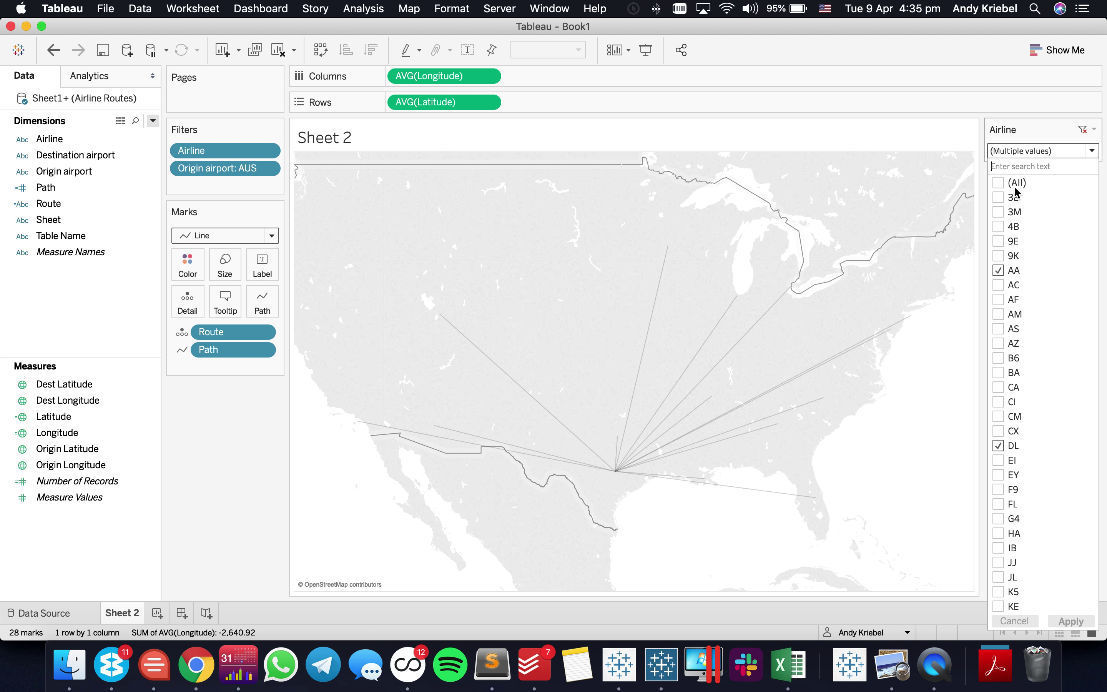
pyautogui.click(1038, 138)
pyautogui.click(1036, 154)
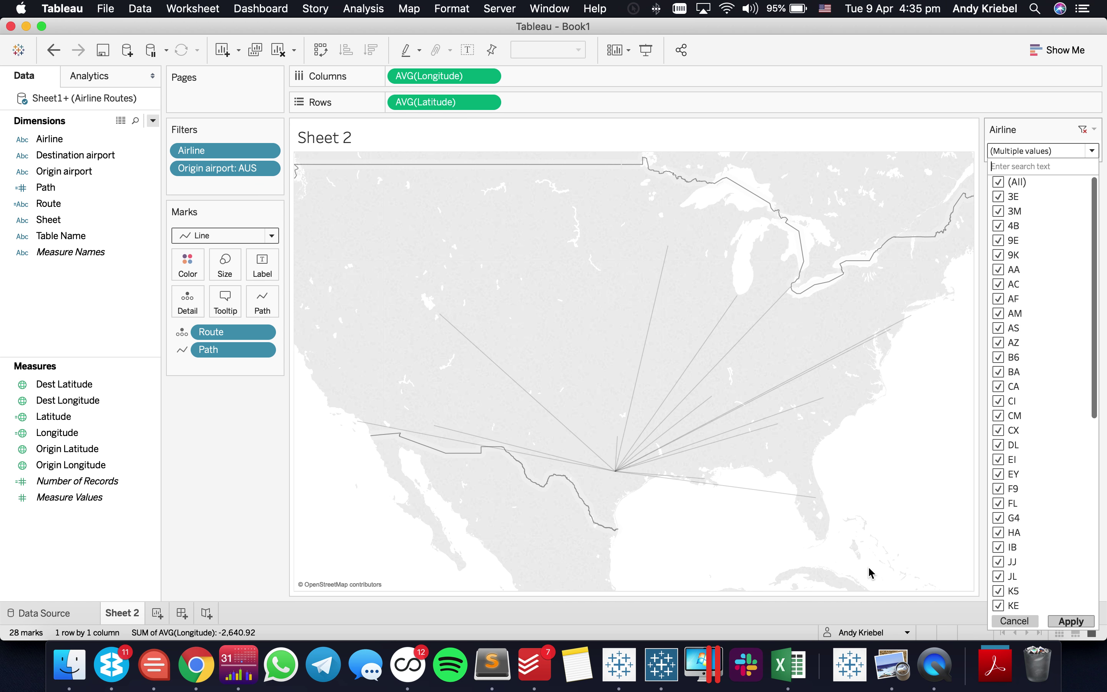
pyautogui.click(229, 447)
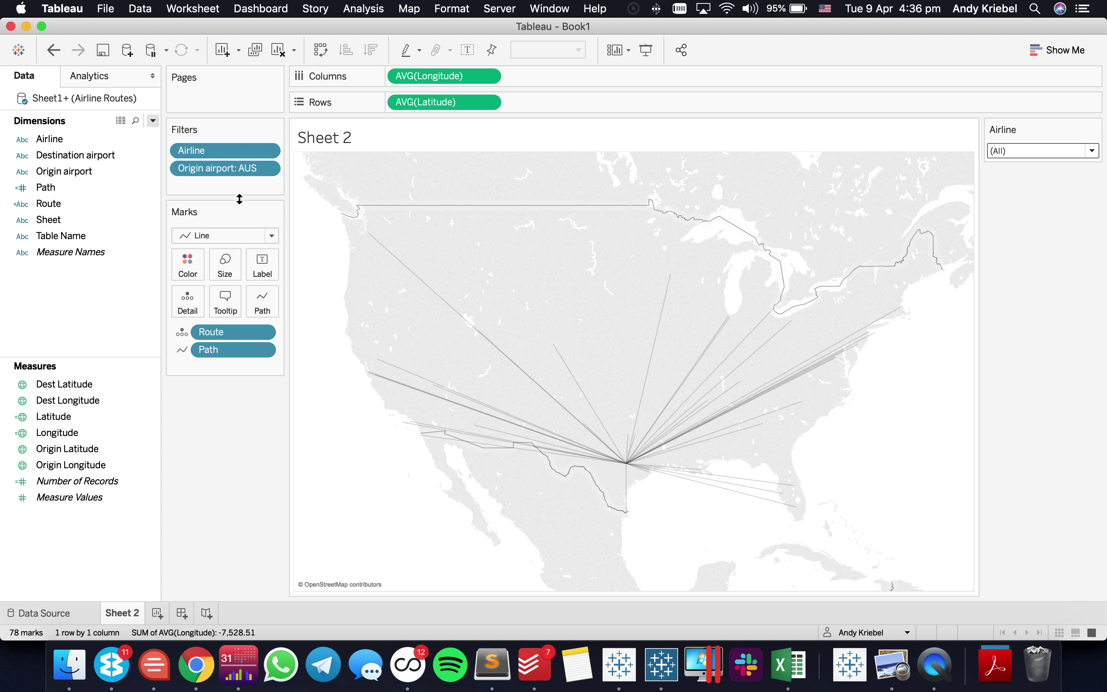
# Change the Origin airport filter from AUS to ATL
pyautogui.click(268, 169)
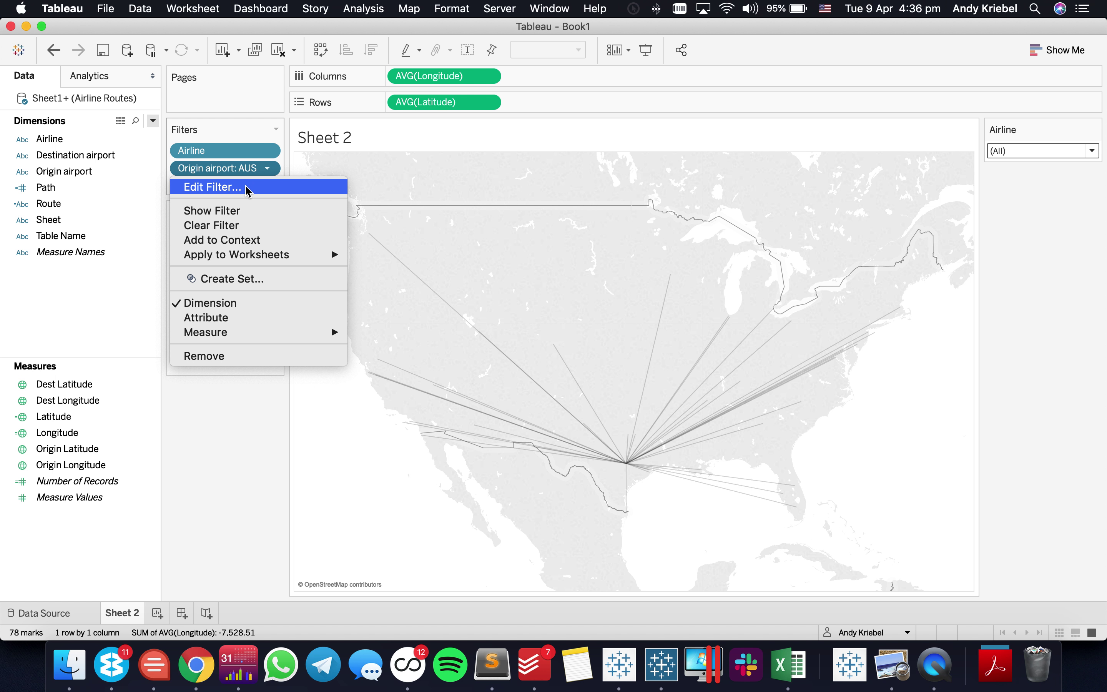
pyautogui.click(250, 183)
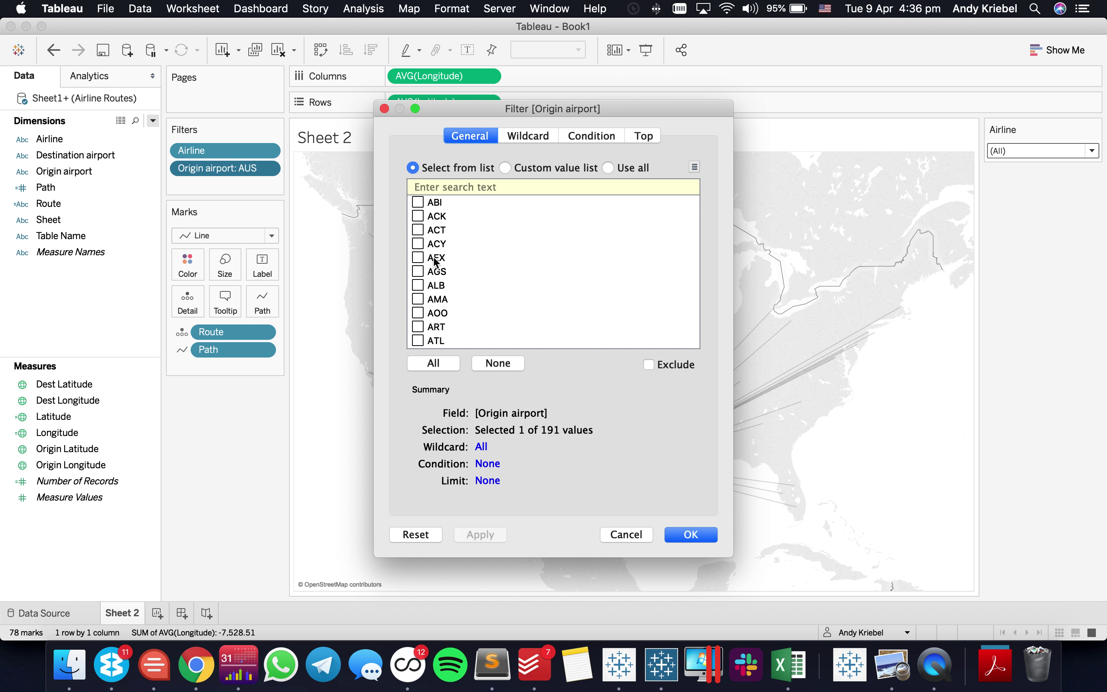
pyautogui.scroll(-5, 438, 320)
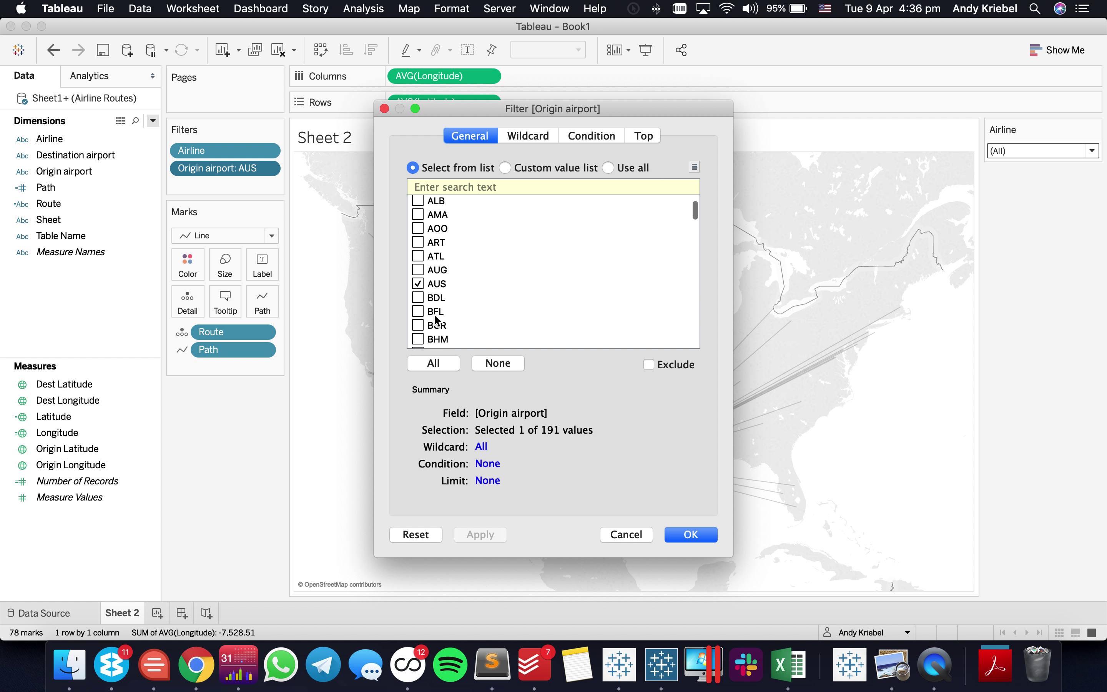
pyautogui.click(418, 278)
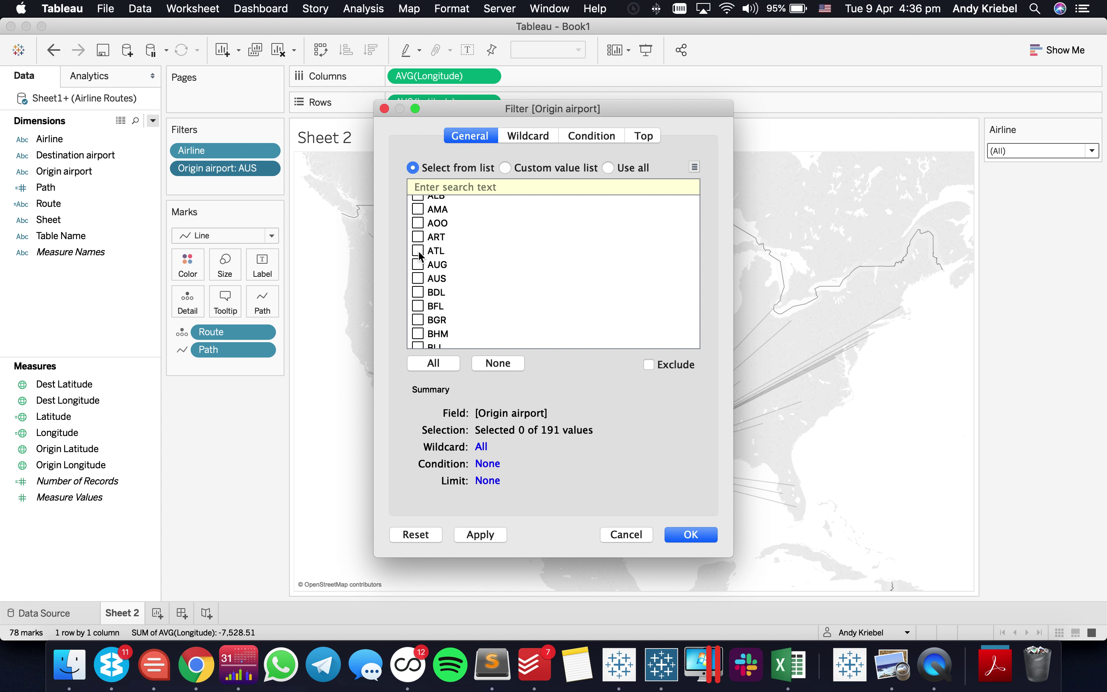
pyautogui.click(419, 251)
pyautogui.click(480, 535)
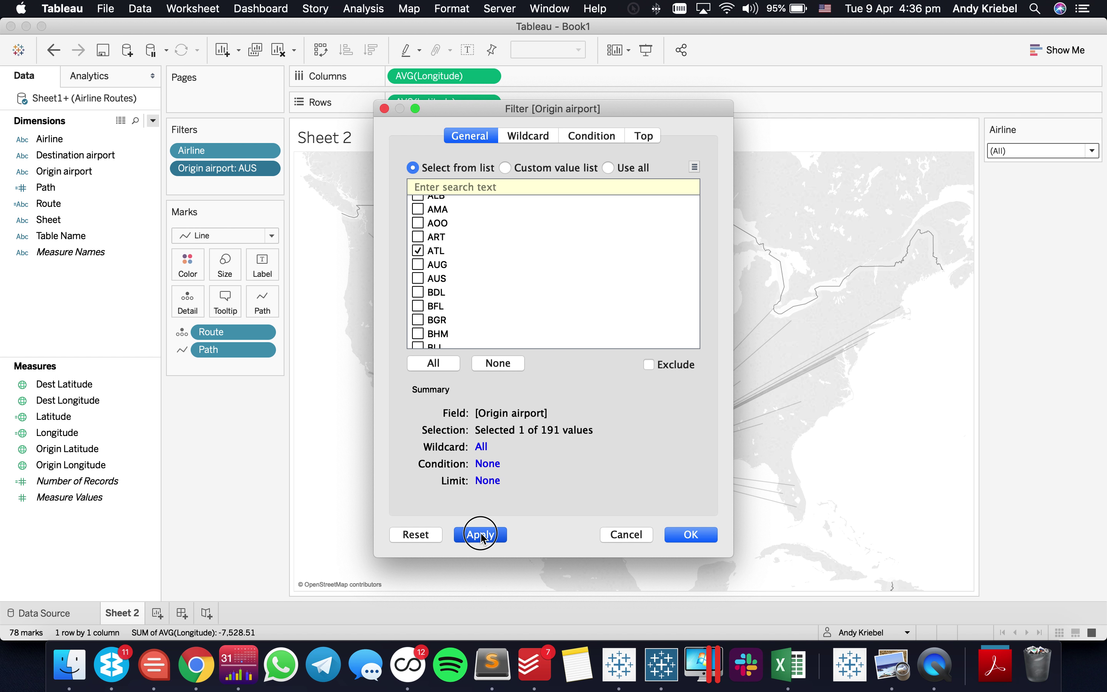
pyautogui.click(690, 534)
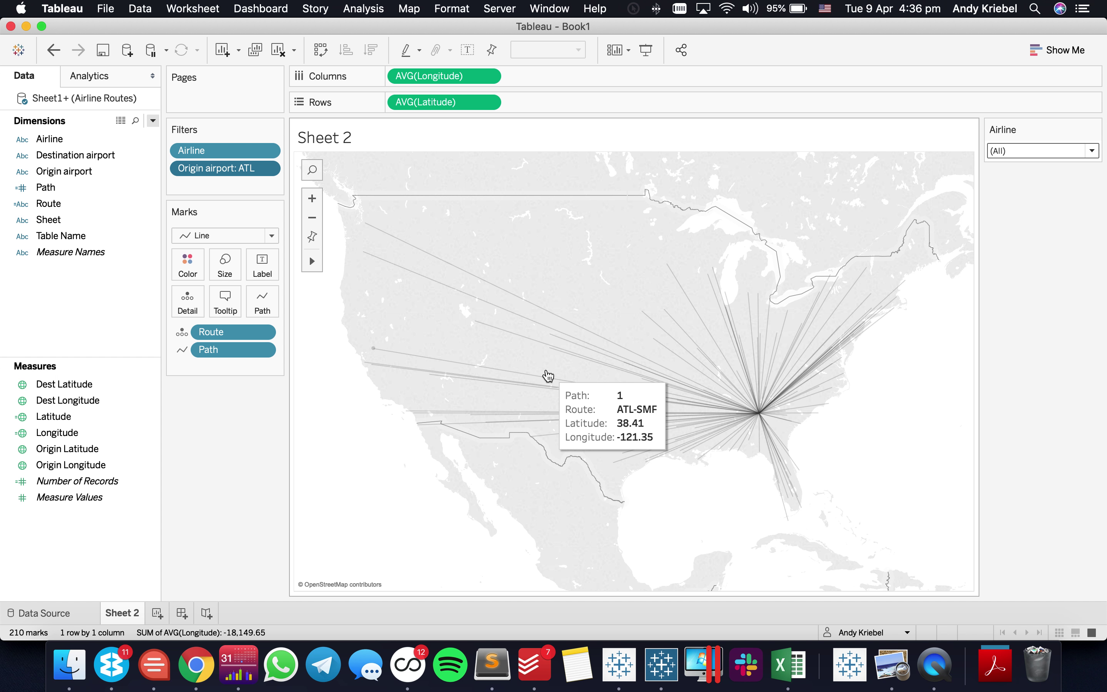
# Zoom in on the map around the Atlanta route hub
pyautogui.scroll(2, 548, 375)
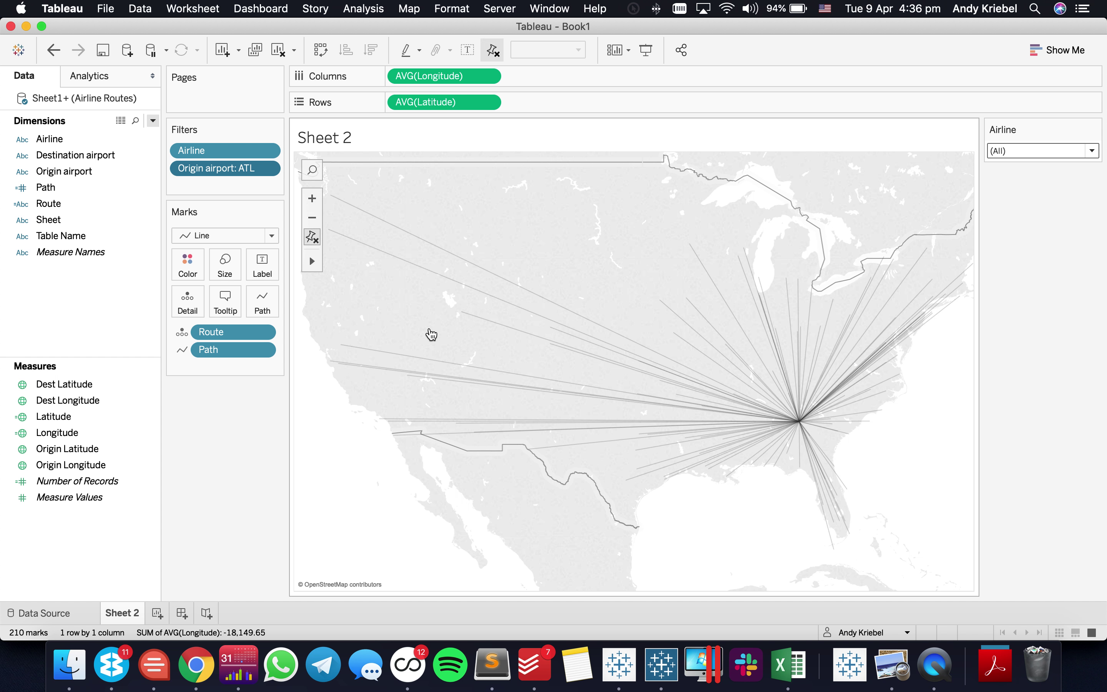